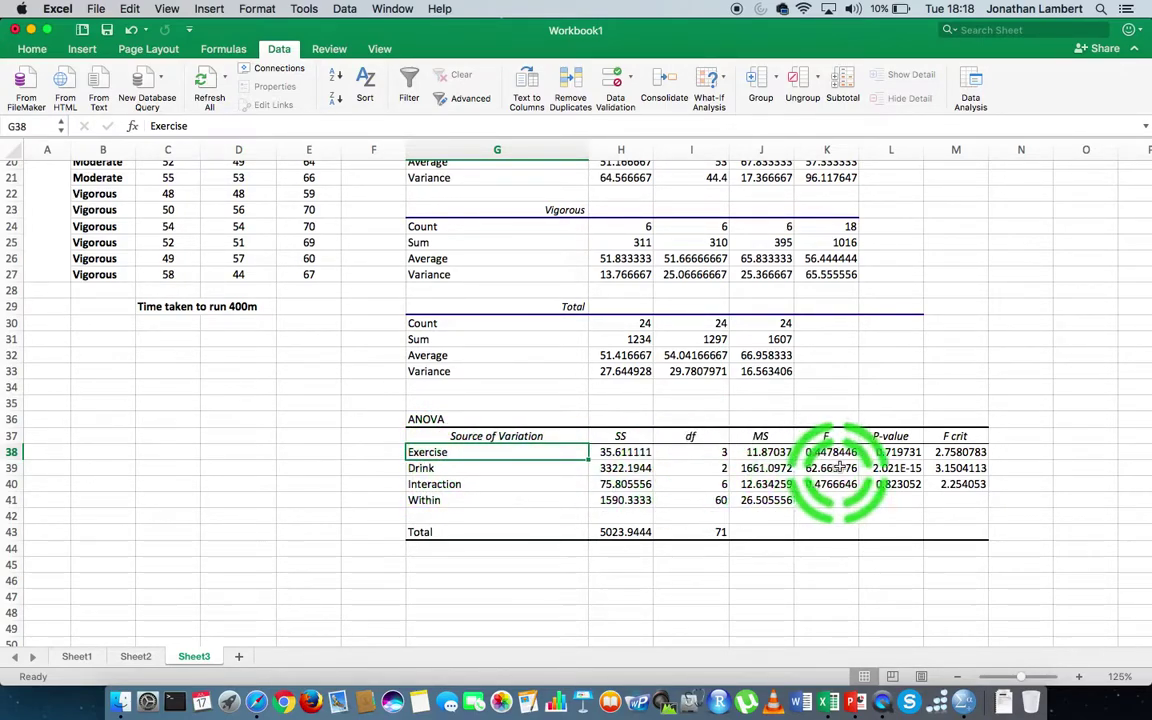
Check the full Exercise p-value in the ANOVA output, then scroll up to the raw data.
left_click(882, 455)
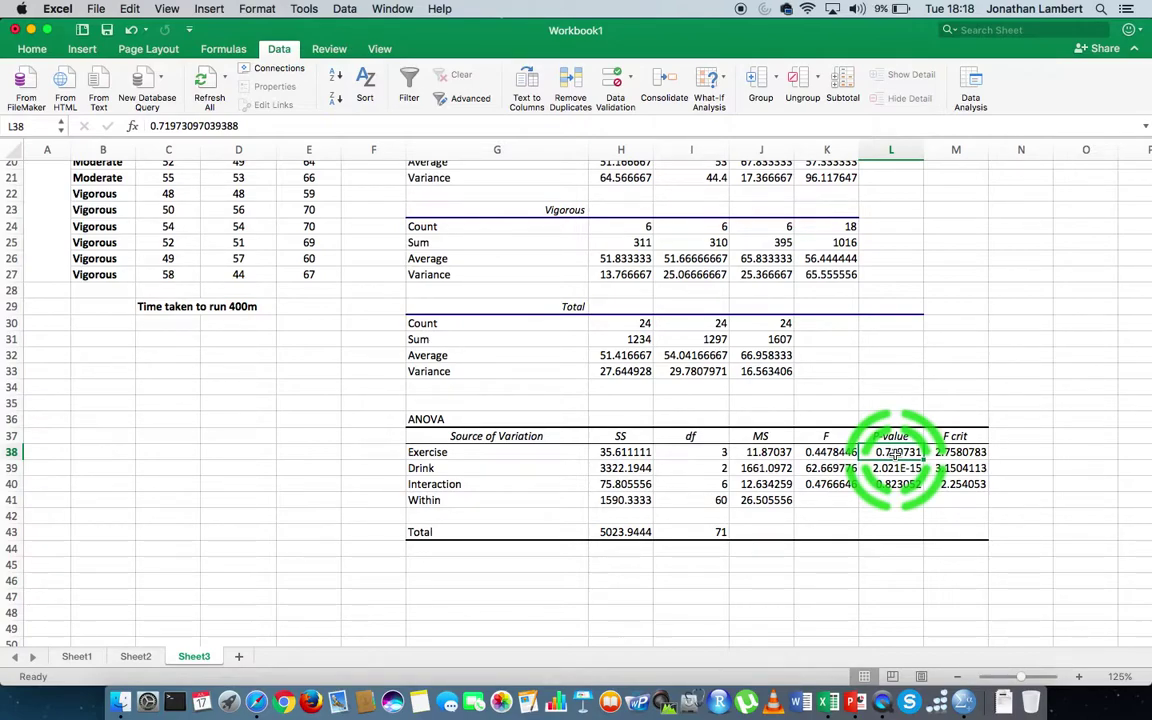
left_click(460, 453)
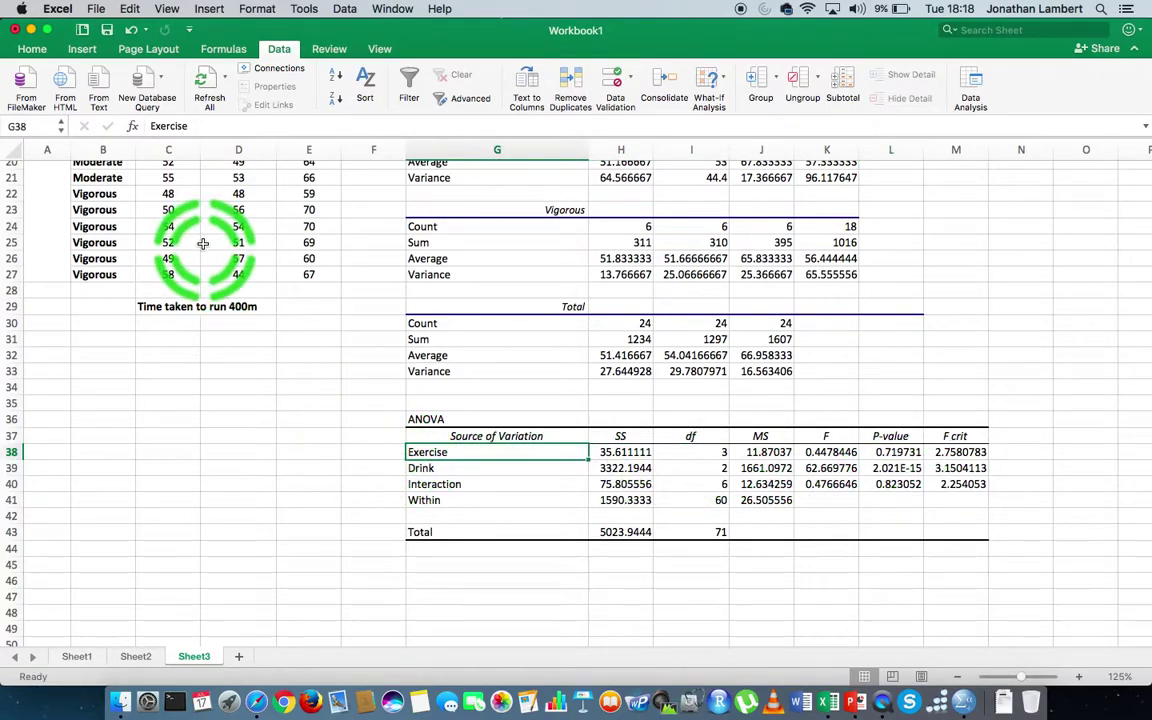
scroll(203, 244, "up", 3)
scroll(203, 244, "up", 5)
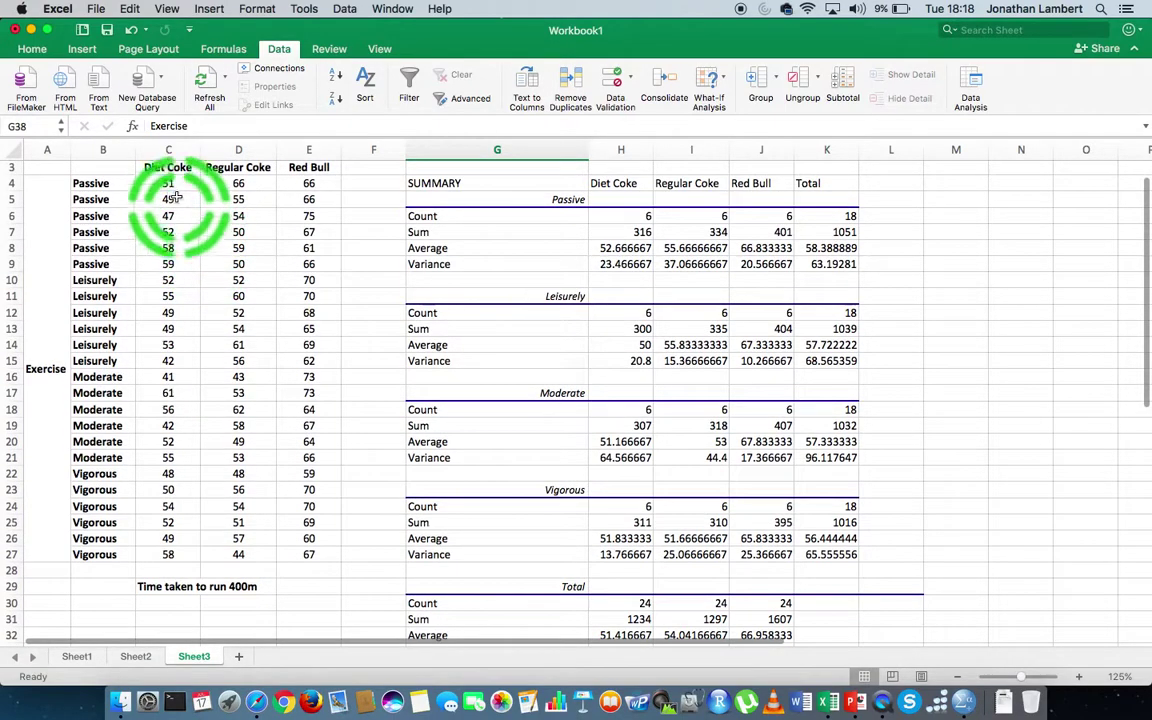
Highlight the six Passive exercise entries in column B, then the Vigorous entries.
left_click(113, 185)
left_click_drag(113, 184, 121, 264)
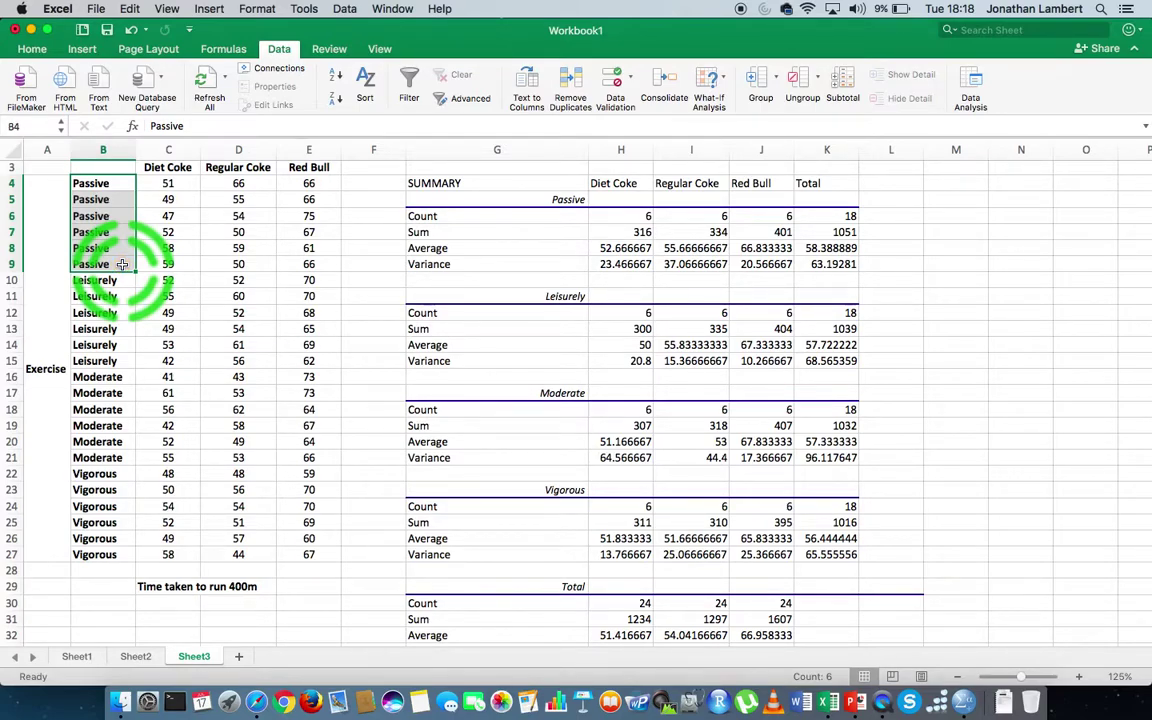
left_click_drag(104, 476, 103, 556)
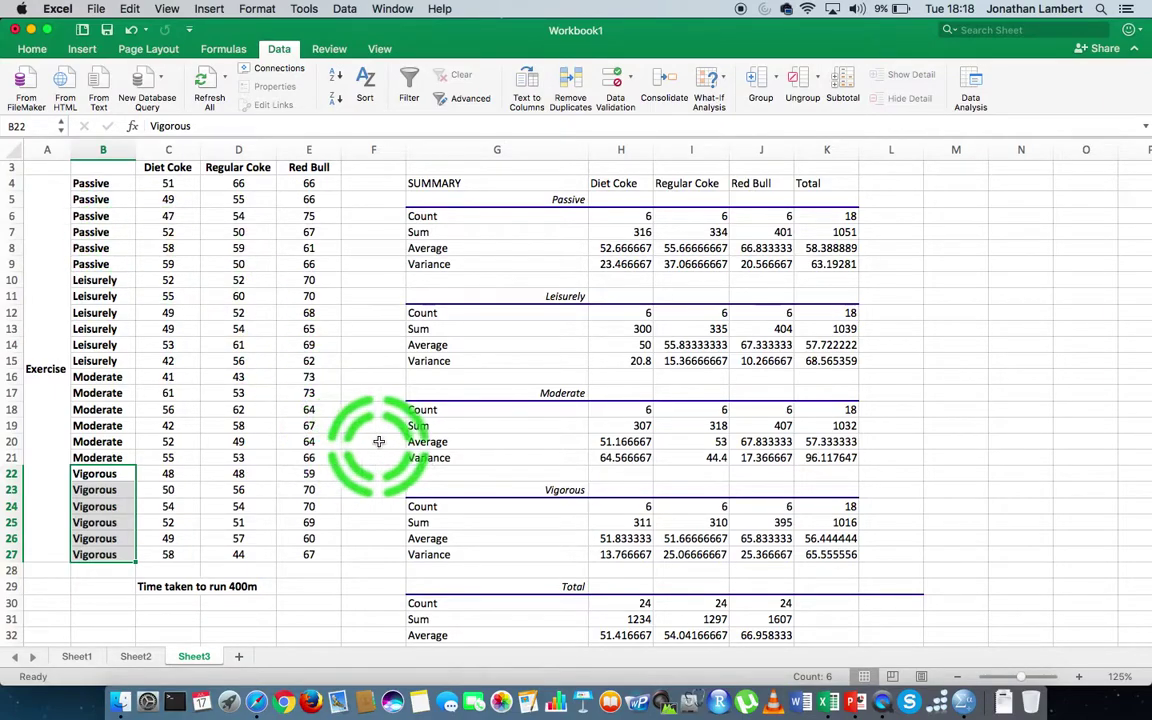
scroll(377, 441, "down", 5)
scroll(376, 441, "down", 3)
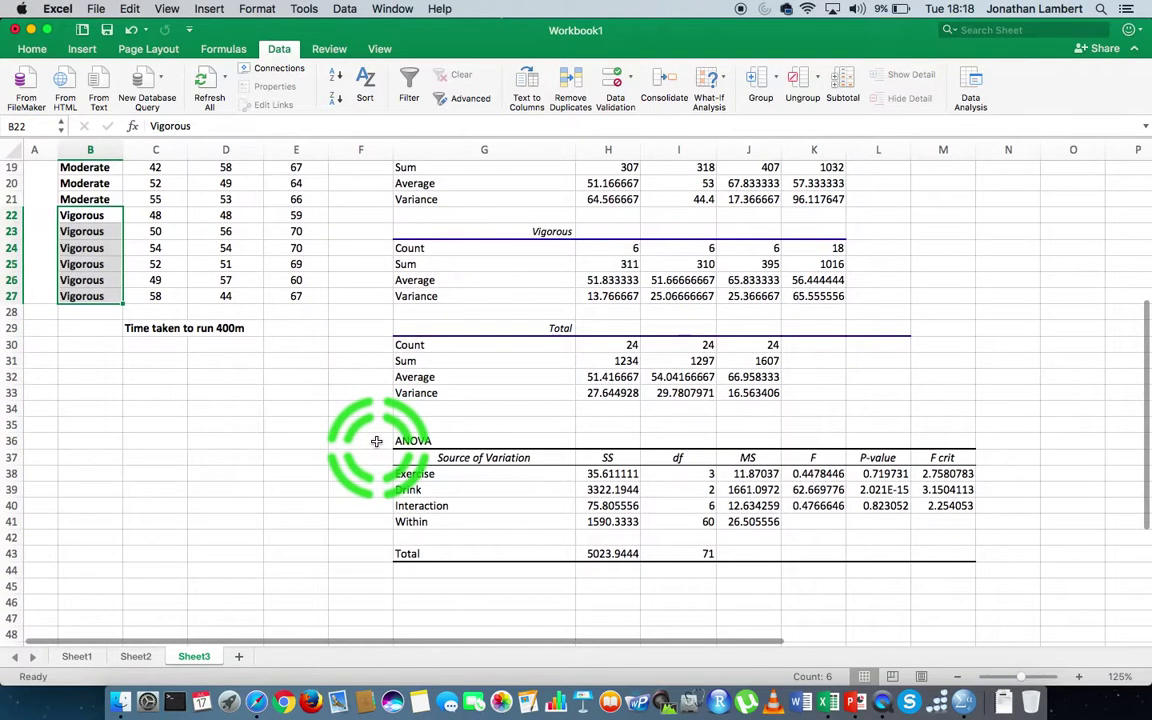
left_click(408, 490)
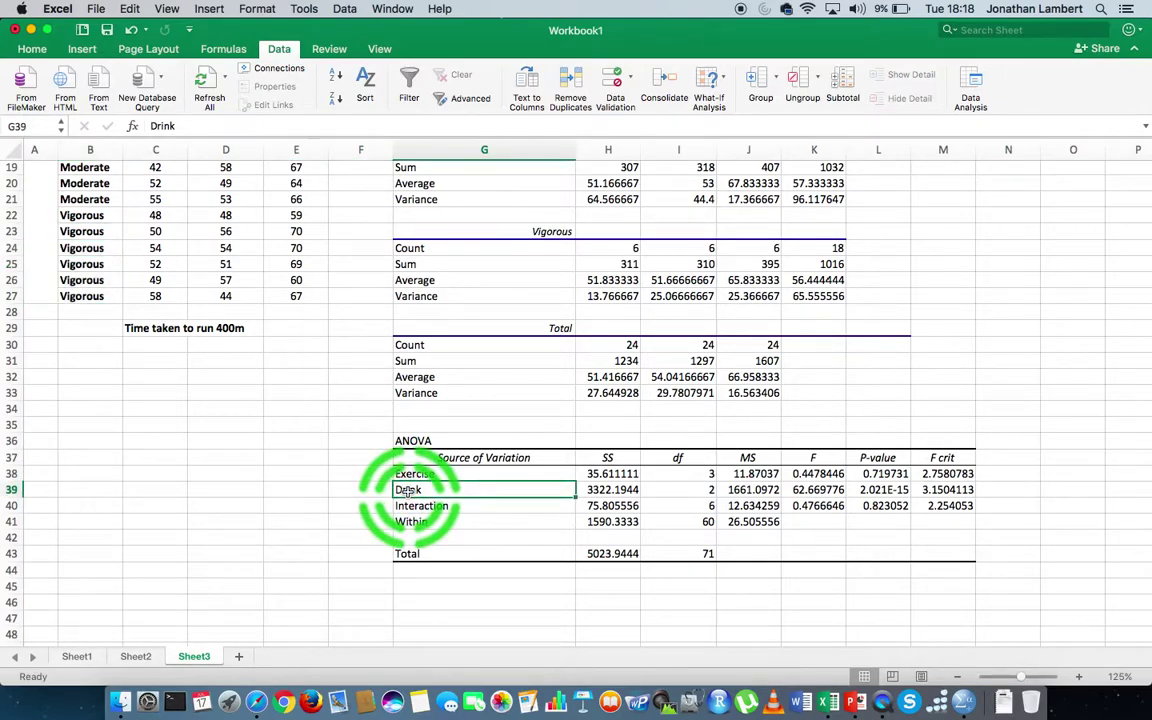
key("shift+Right")
key("shift+Right")
key("shift+Right")
key("shift+Right")
key("shift+Right")
key("shift+Right")
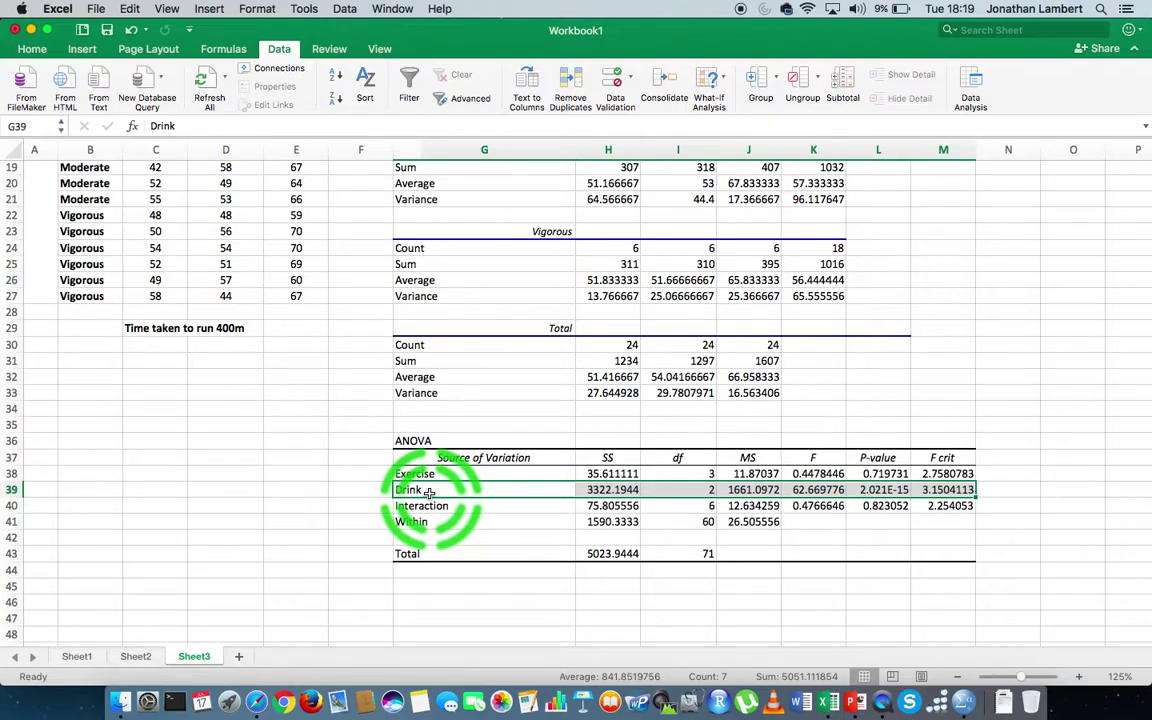
scroll(415, 480, "up", 6)
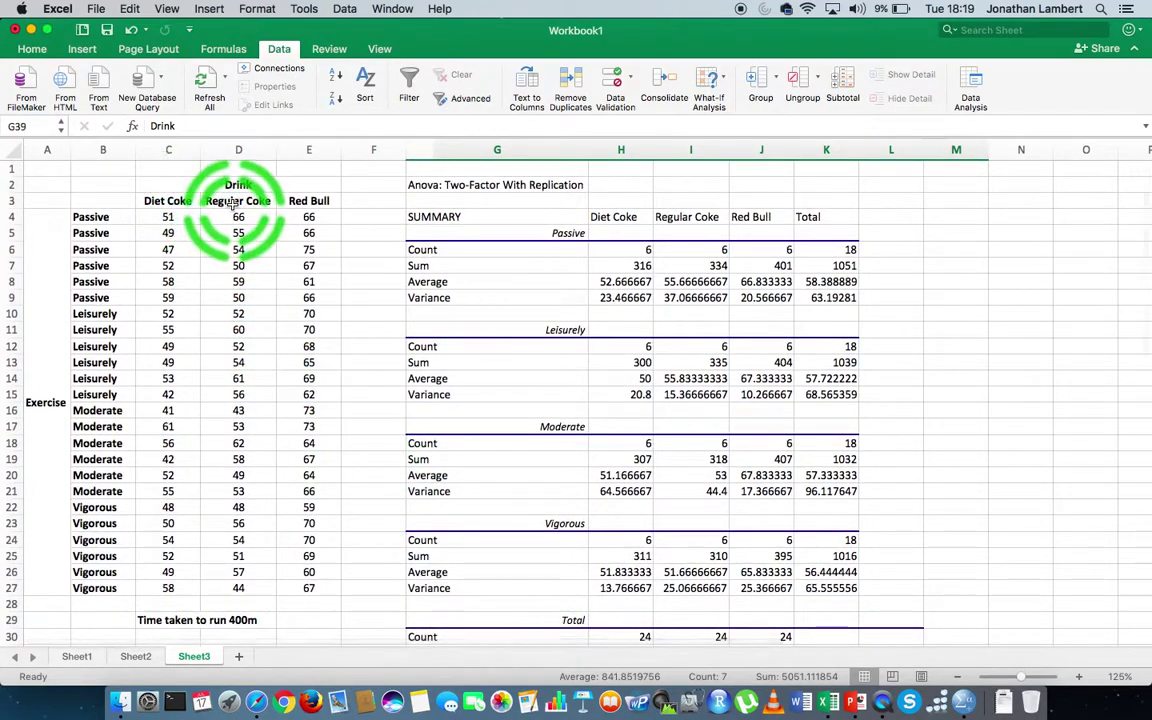
Select the Diet Coke, Regular Coke and Red Bull run-time columns in turn to read each sum.
left_click(161, 220)
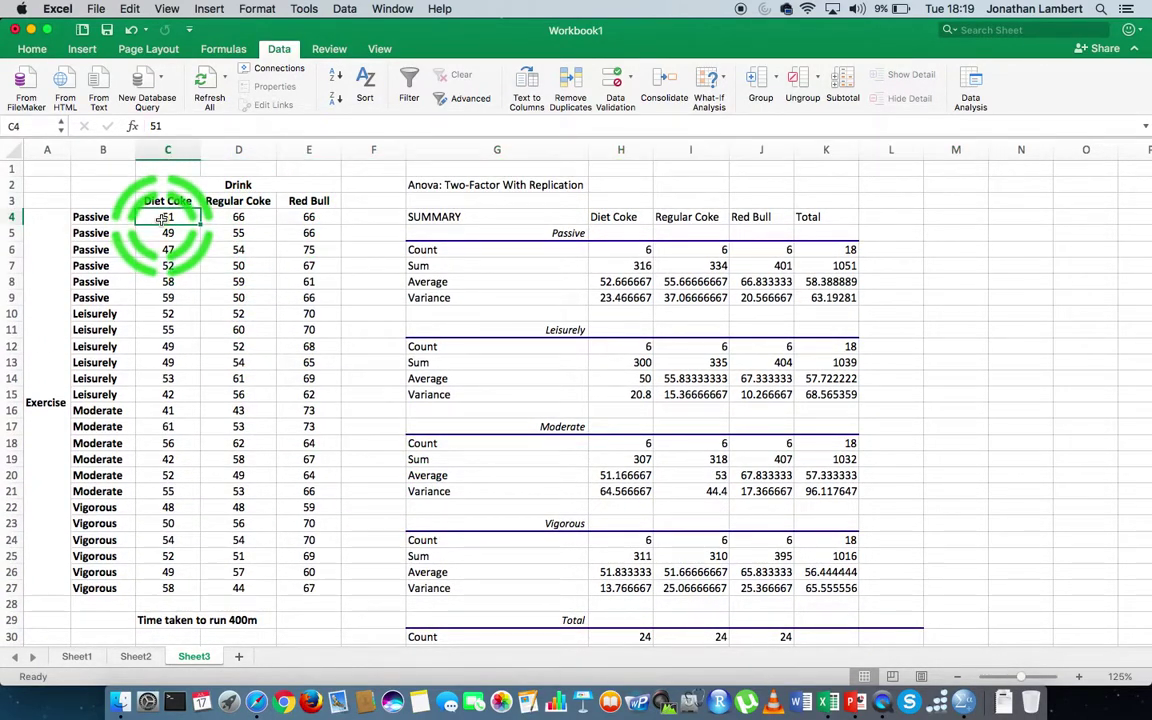
key("super+shift+Down")
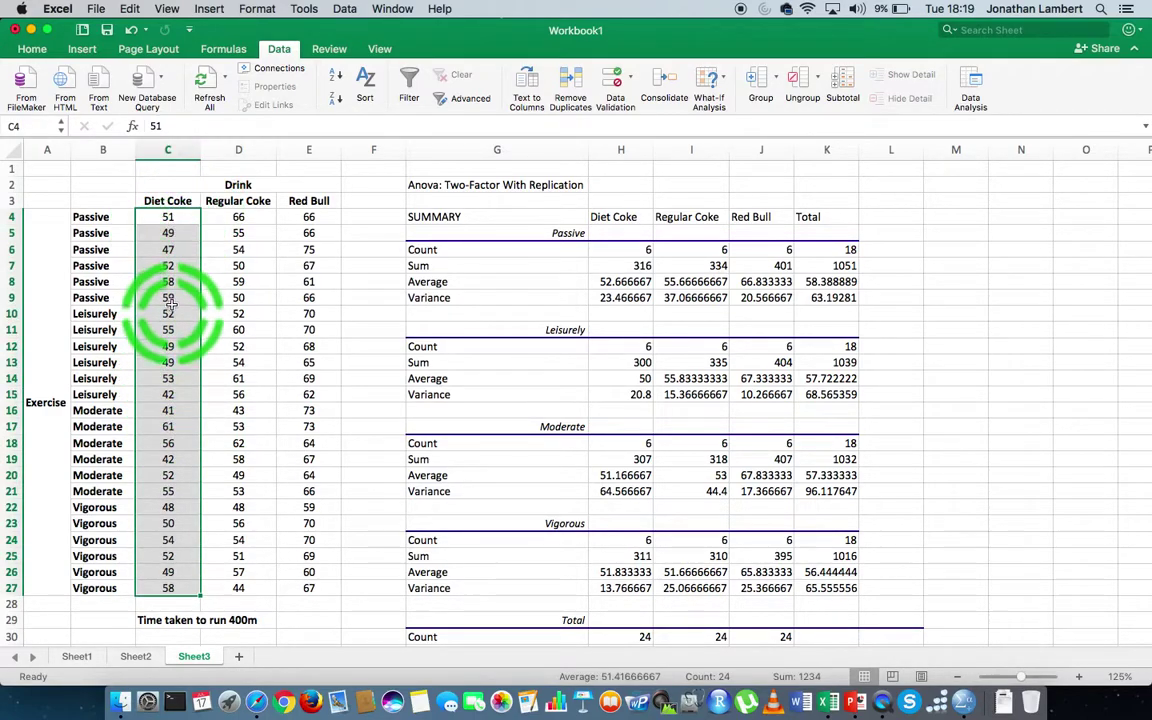
left_click(238, 218)
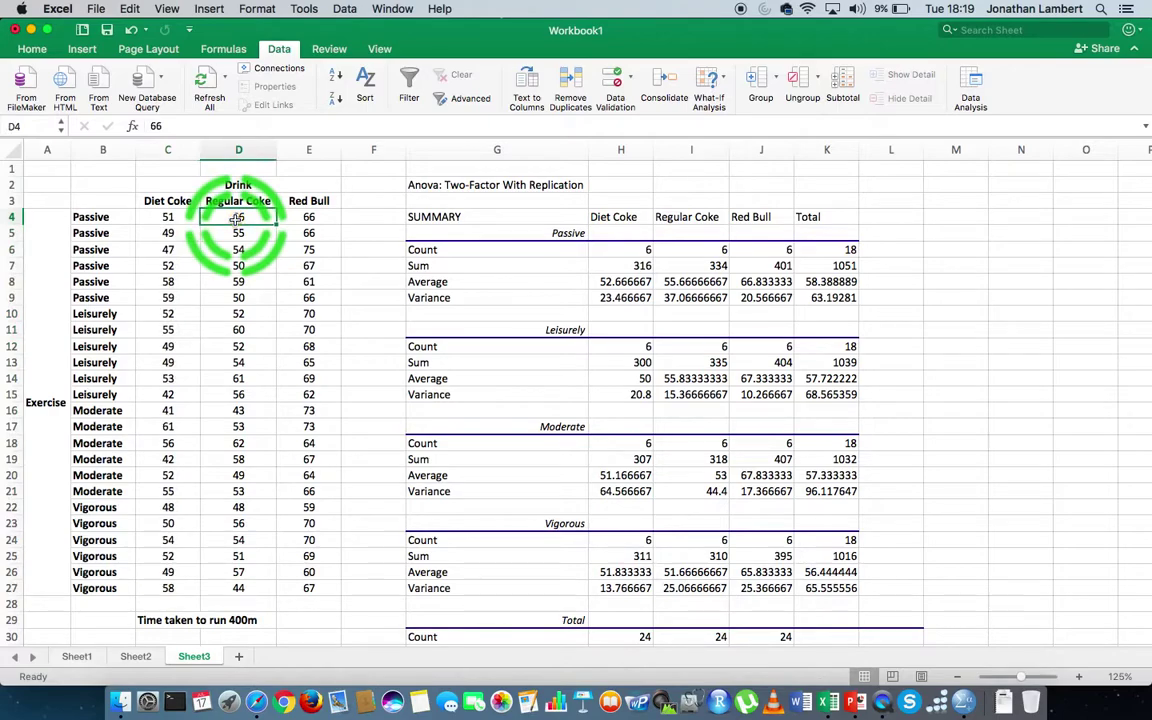
key("super+shift+Down")
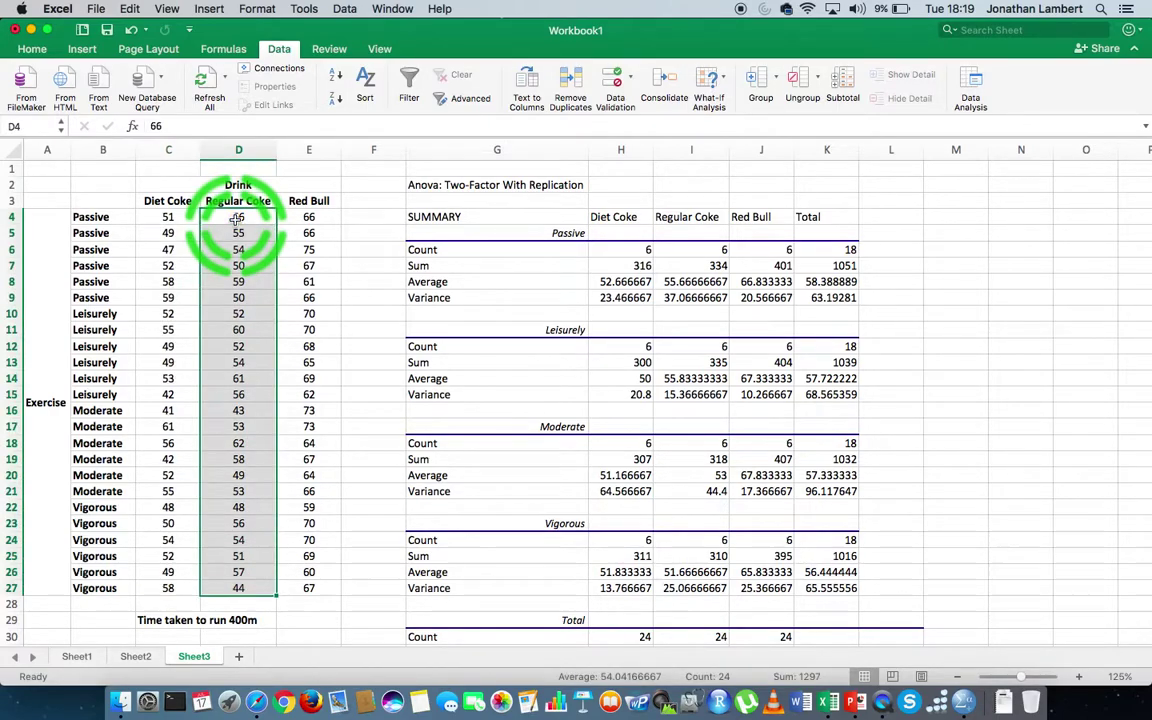
left_click(313, 217)
key("super+shift+Down")
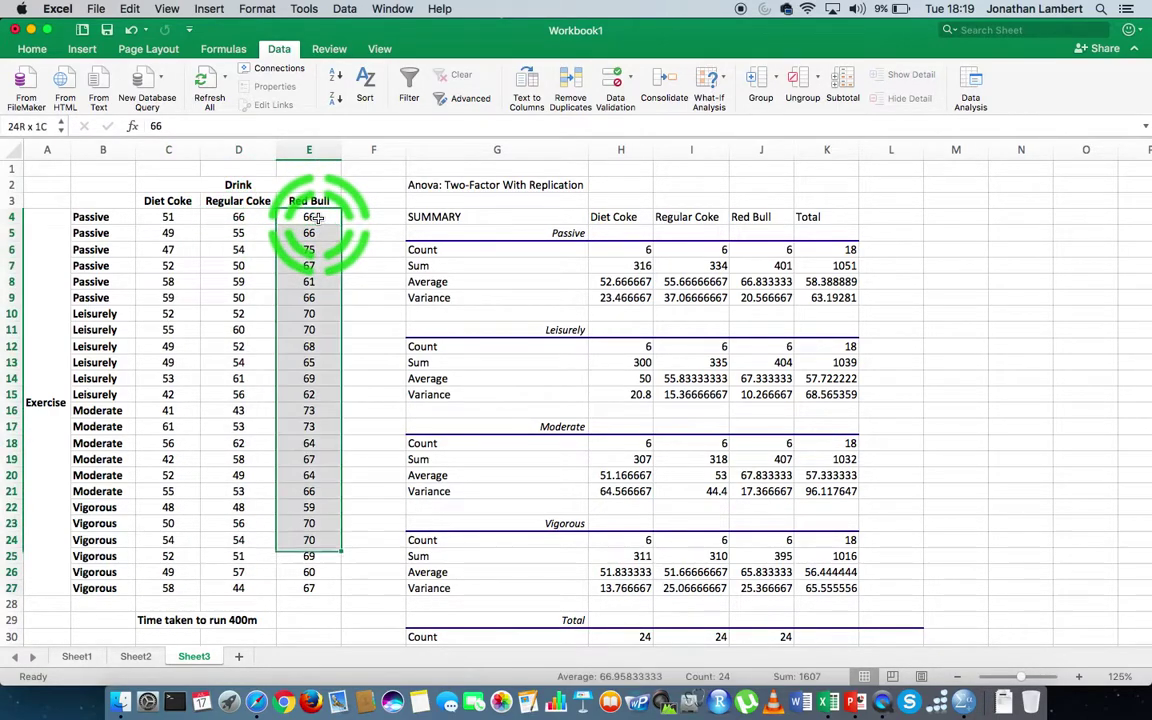
Recheck the Regular Coke total, then bring the ANOVA source-of-variation table into view.
key("Left")
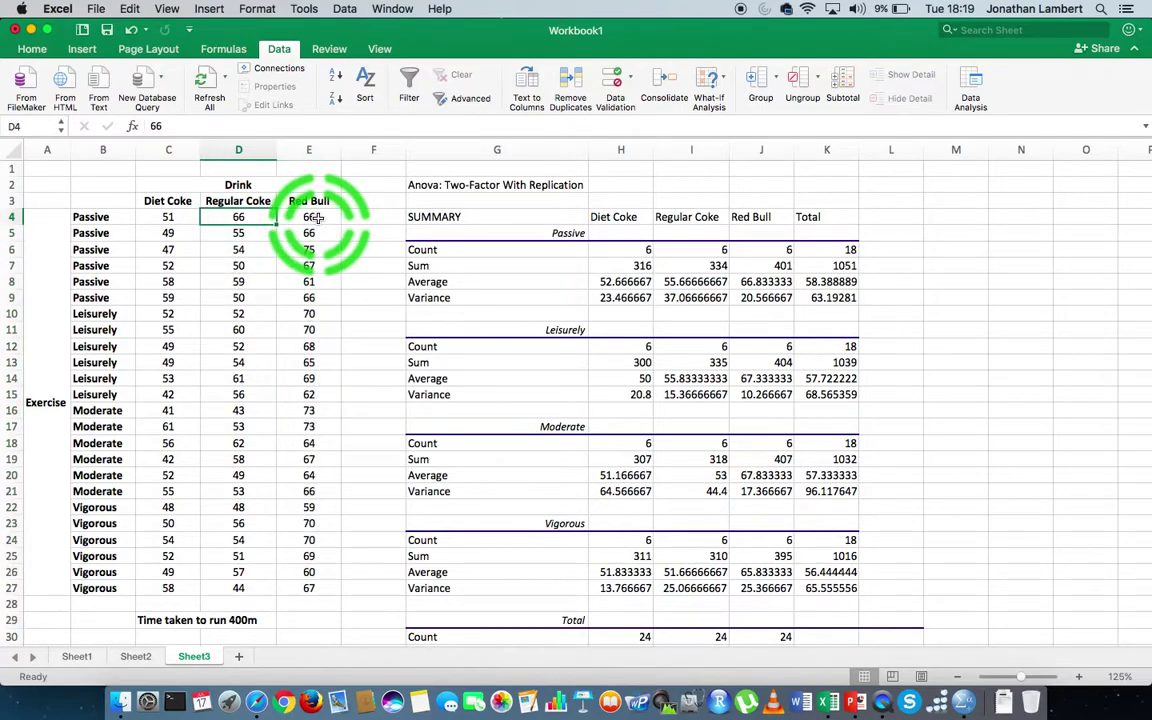
key("super+shift+Down")
left_click(313, 217)
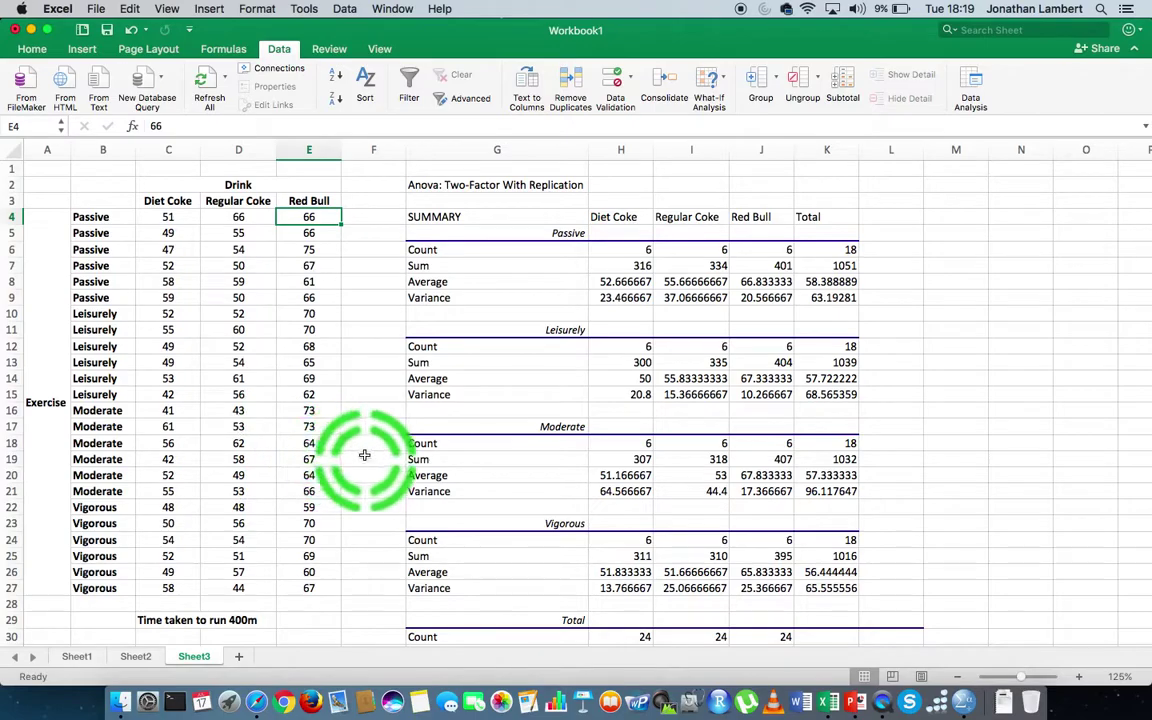
scroll(364, 456, "down", 1)
scroll(364, 456, "down", 10)
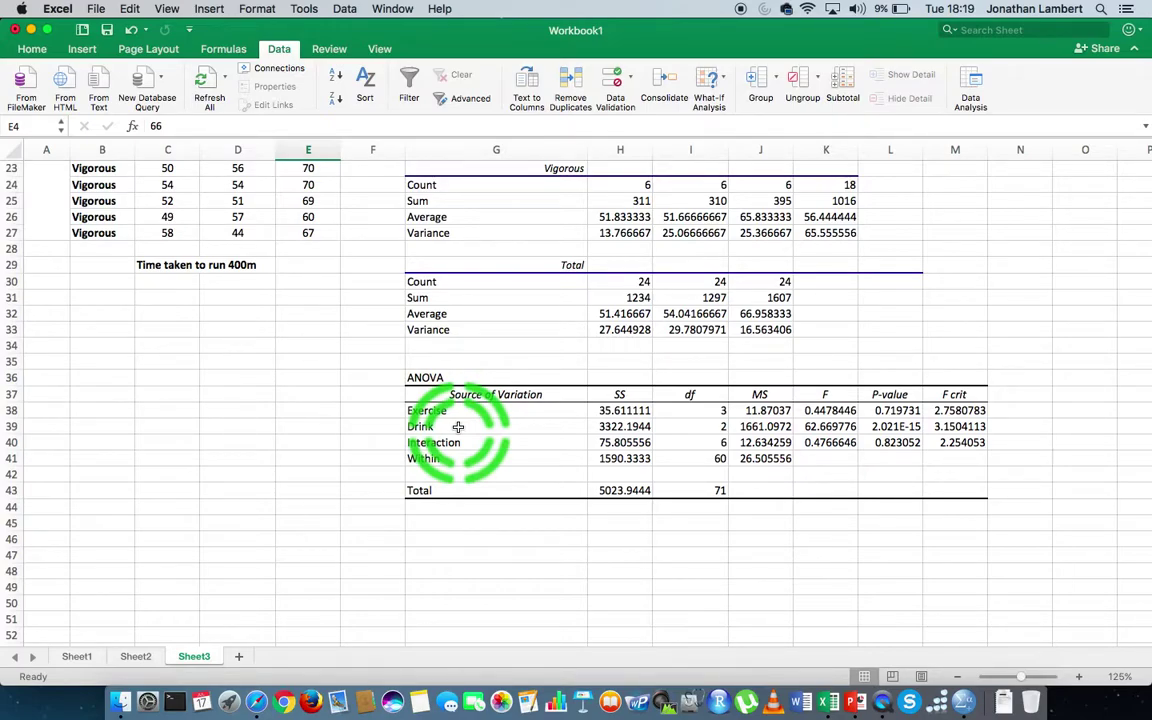
left_click(880, 427)
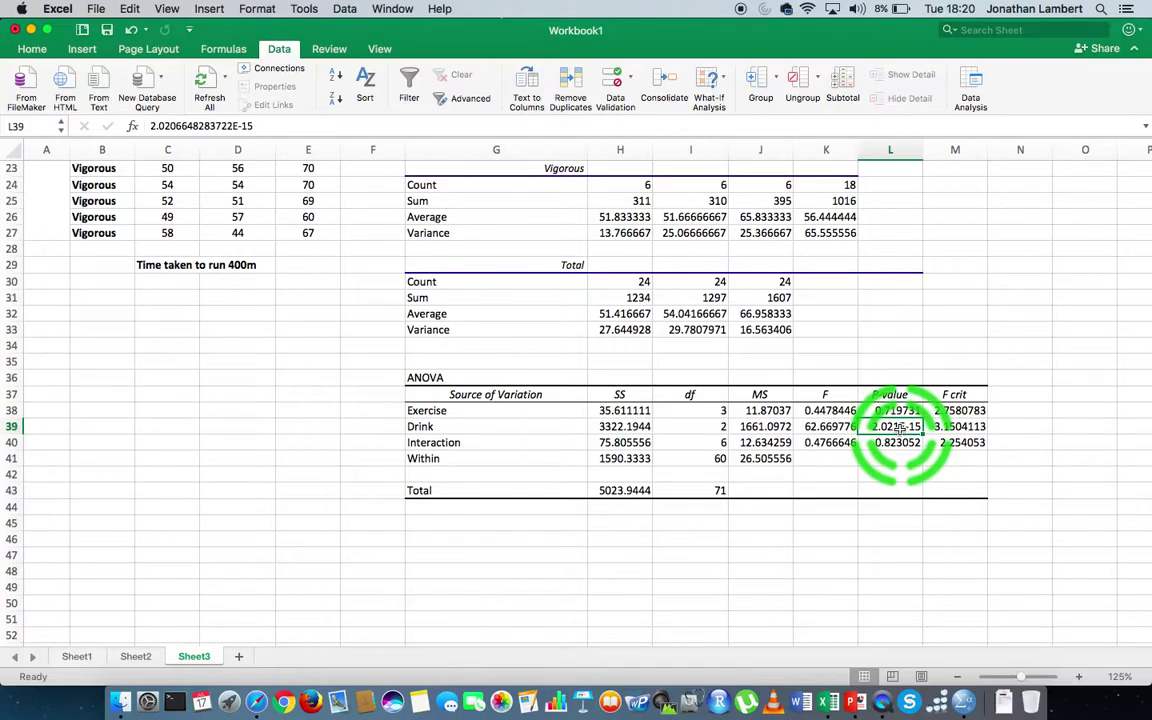
scroll(340, 331, "up", 10)
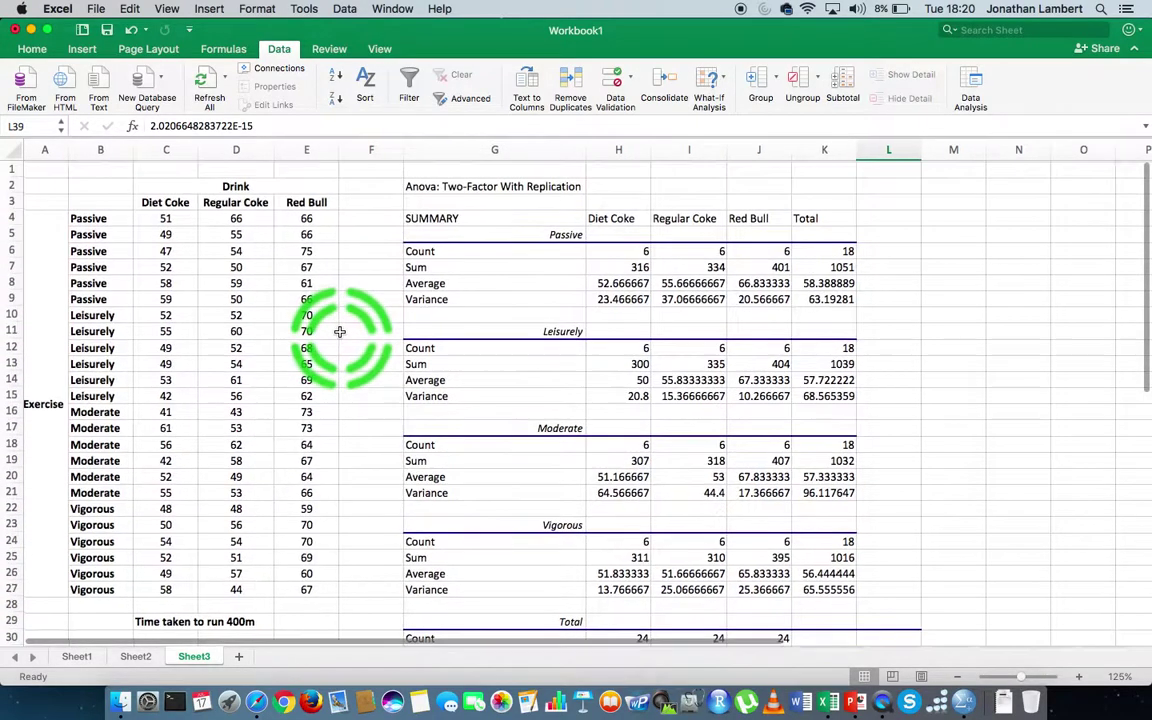
scroll(340, 331, "down", 2)
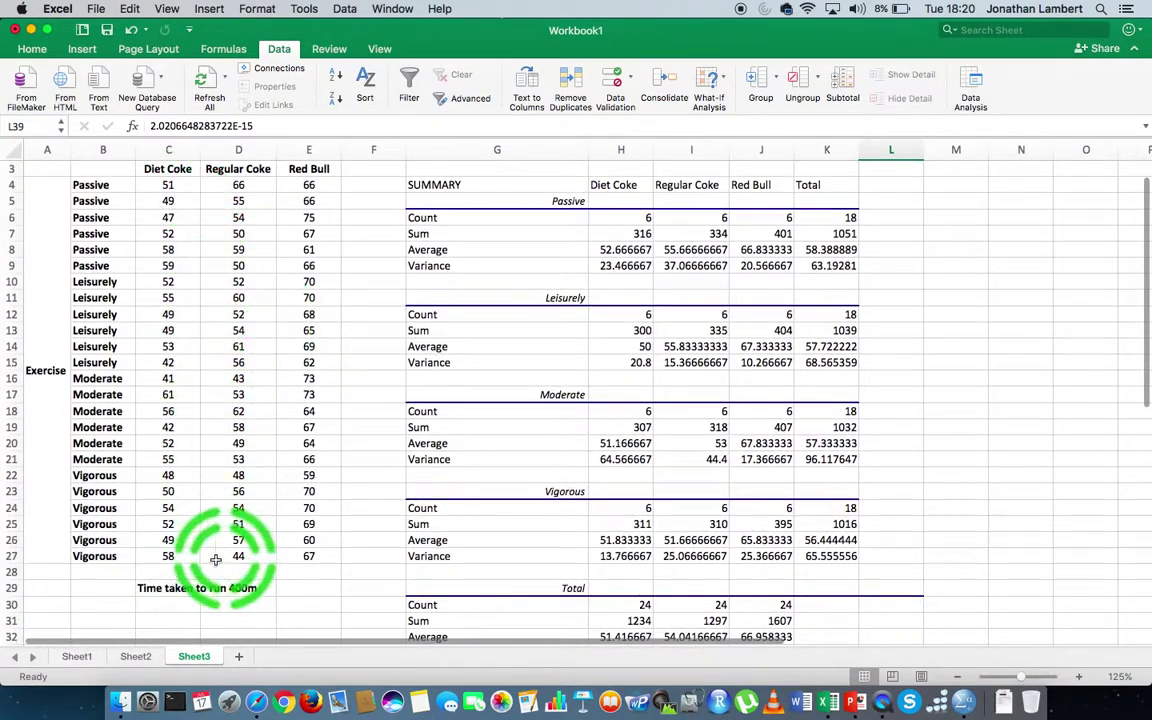
left_click(190, 588)
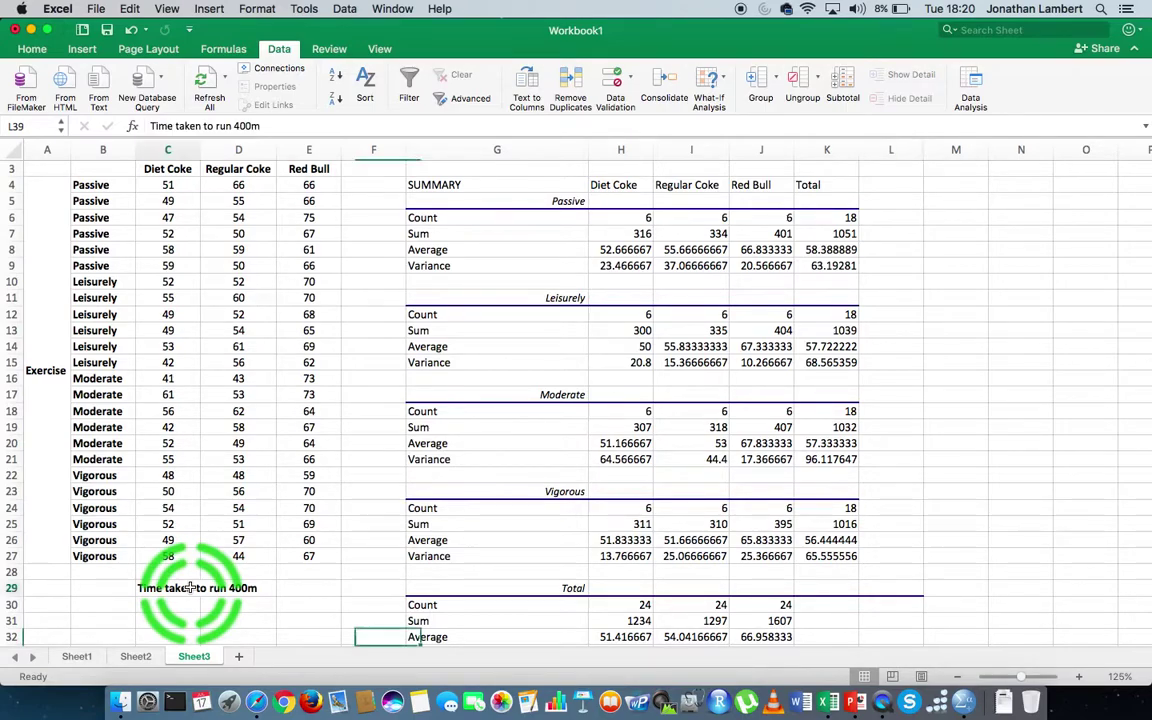
scroll(211, 301, "up", 2)
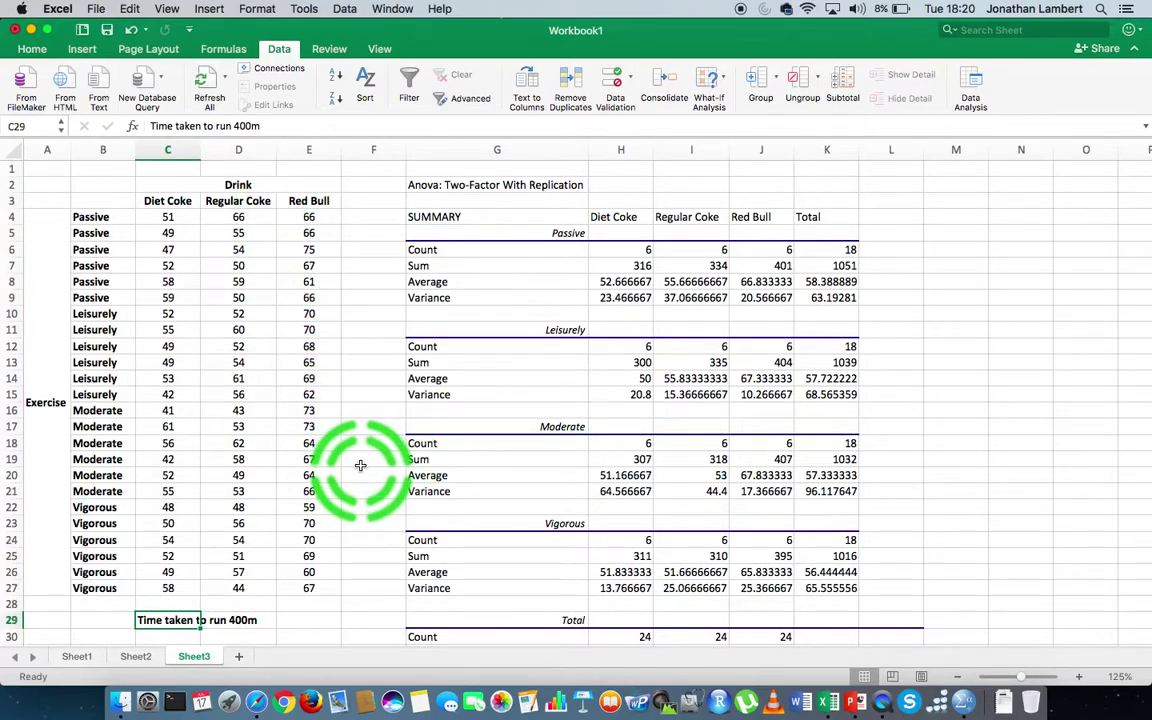
scroll(360, 465, "down", 1)
scroll(360, 465, "up", 1)
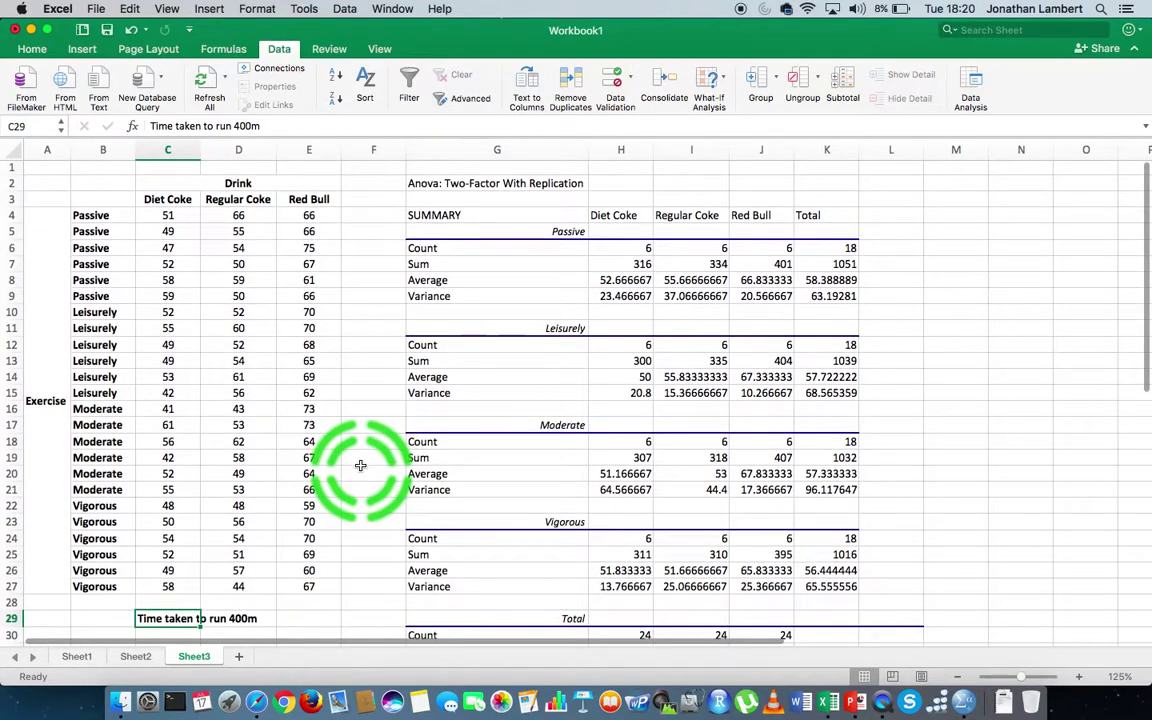
scroll(360, 465, "down", 10)
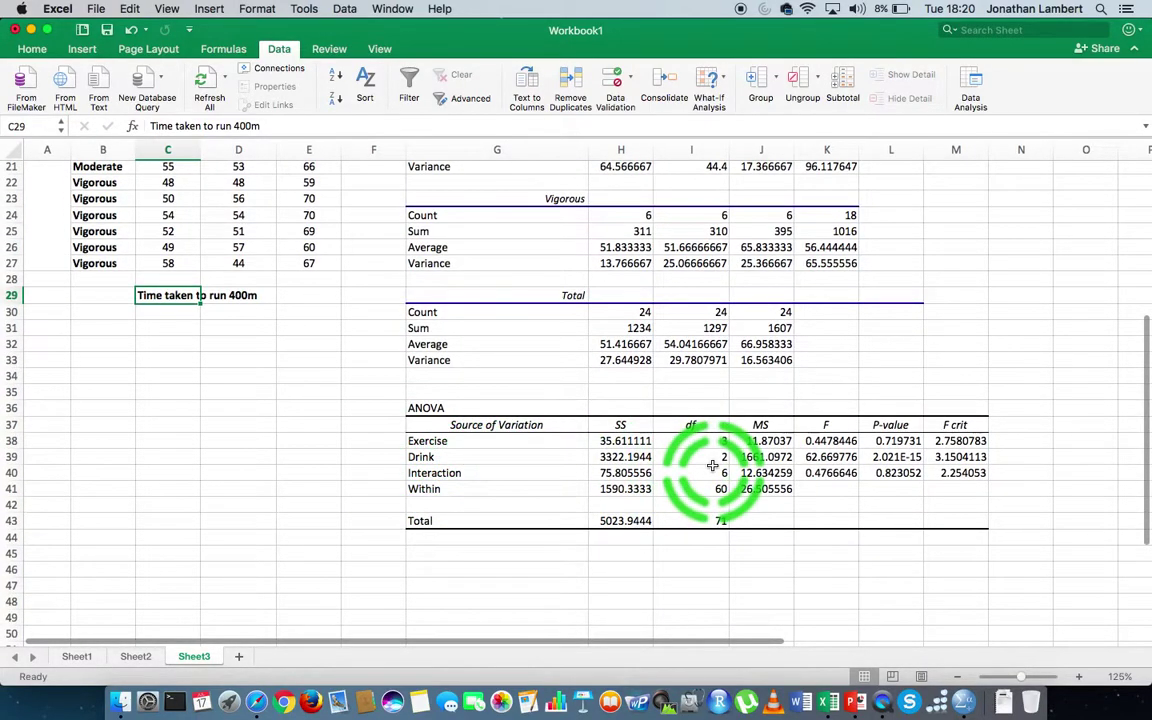
left_click(889, 455)
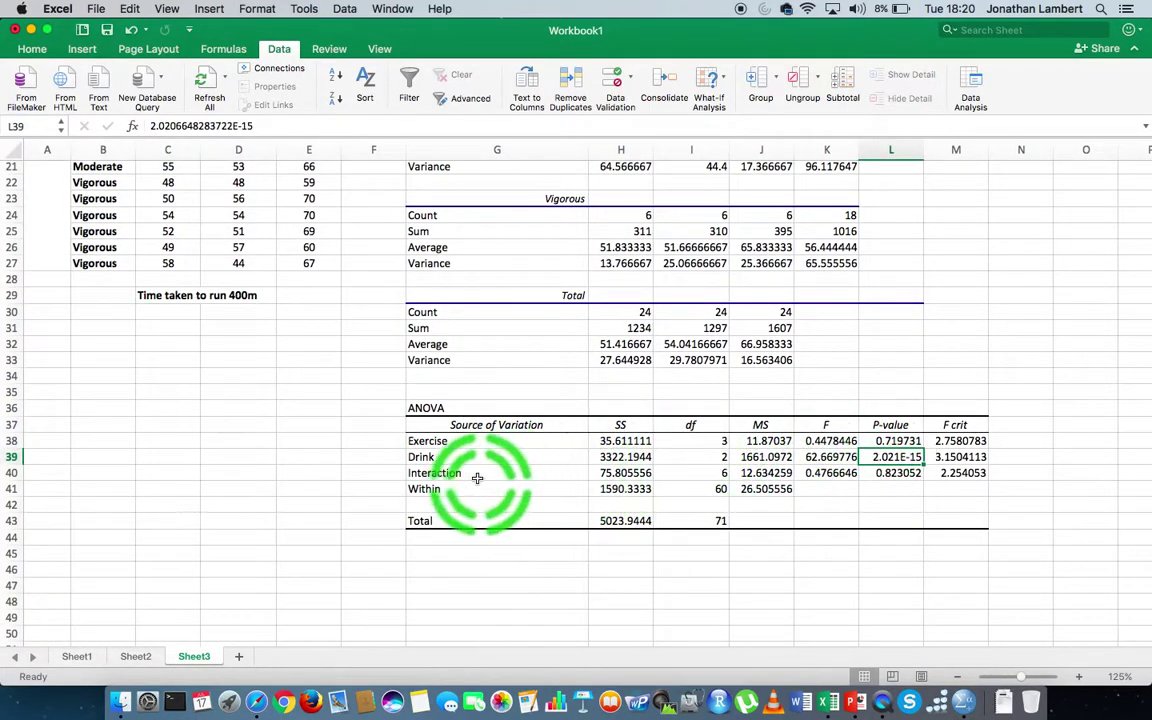
left_click(440, 474)
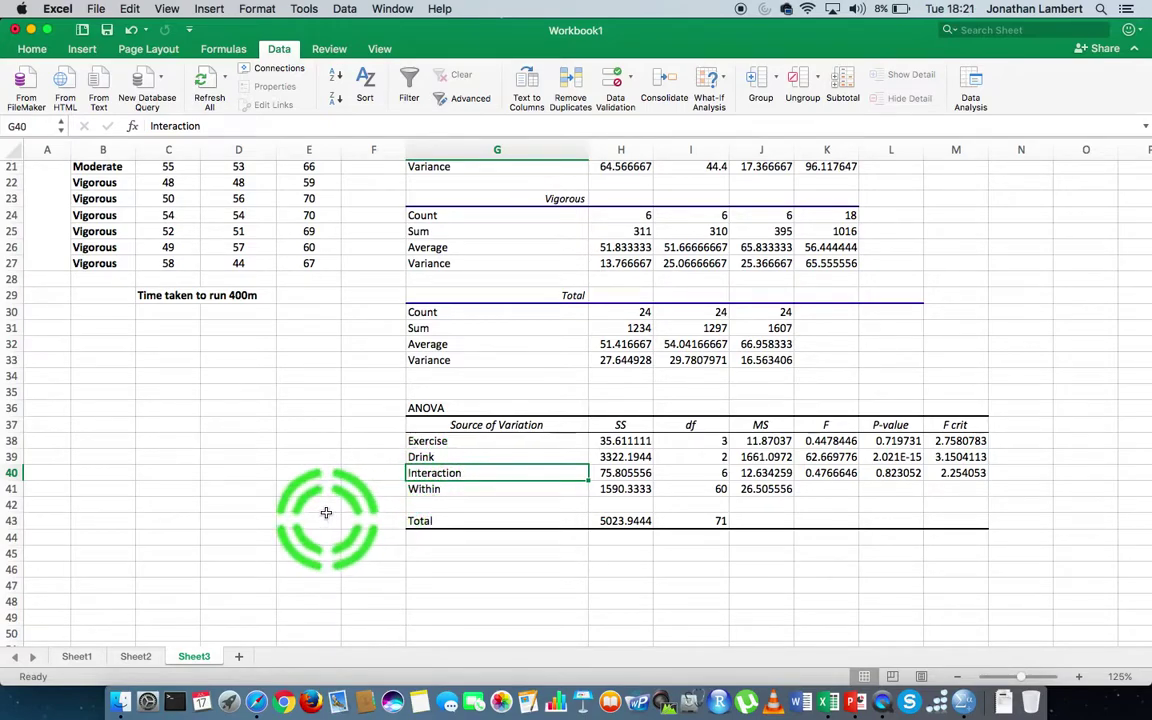
key("shift+Right")
key("shift+Right")
key("shift+Right")
key("shift+Right")
key("shift+Right")
key("shift+Right")
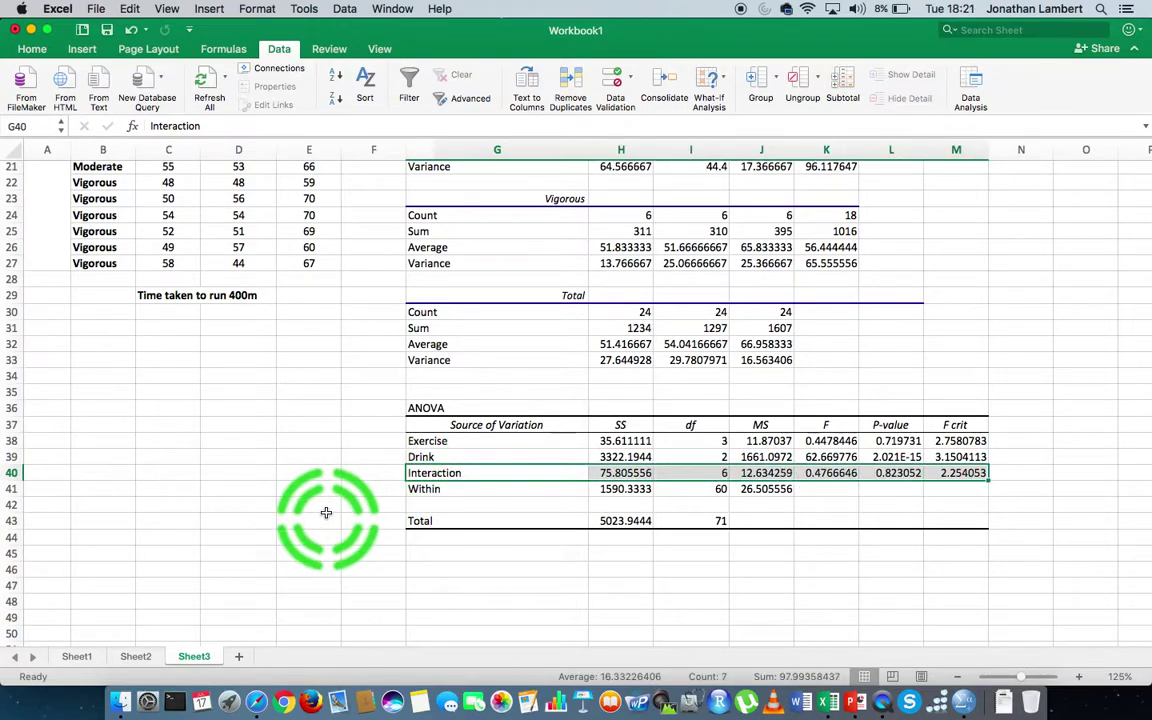
scroll(324, 513, "up", 7)
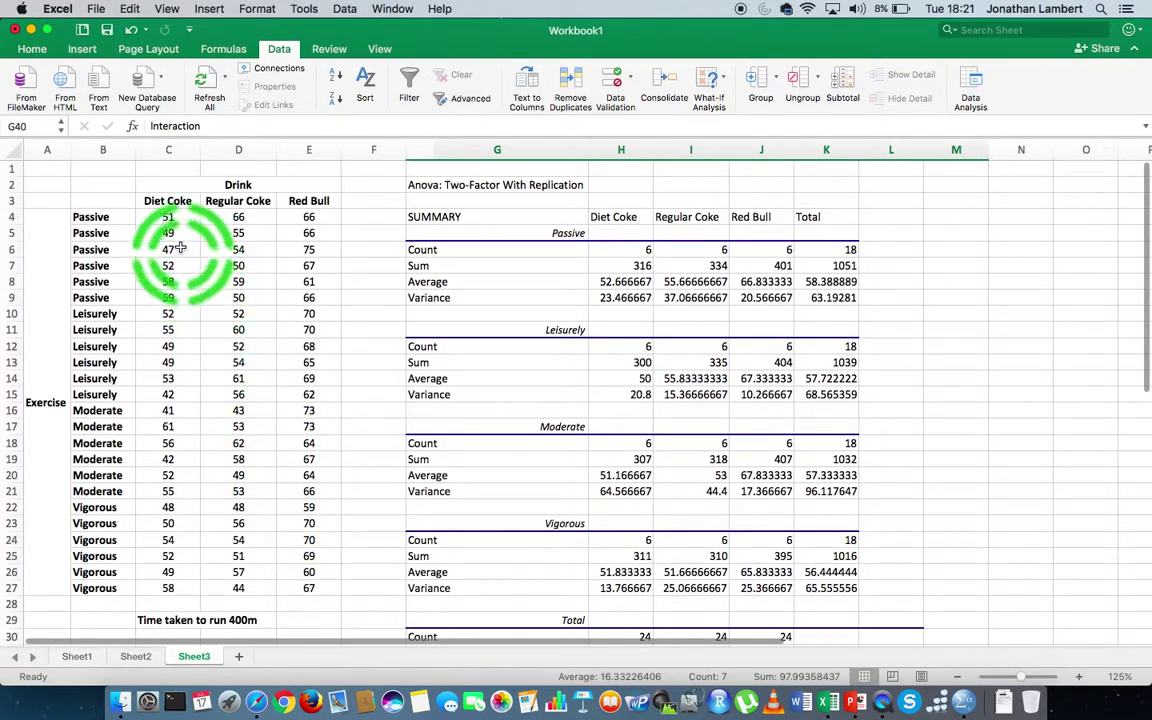
left_click_drag(166, 217, 240, 393)
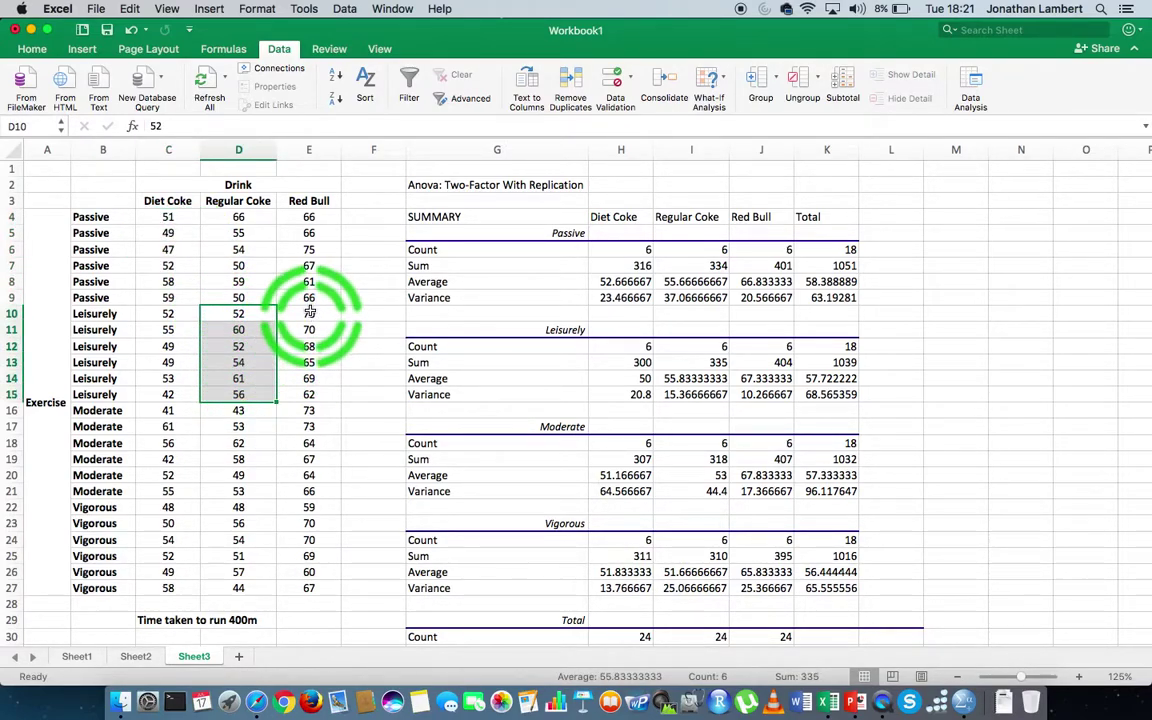
left_click_drag(309, 316, 310, 398)
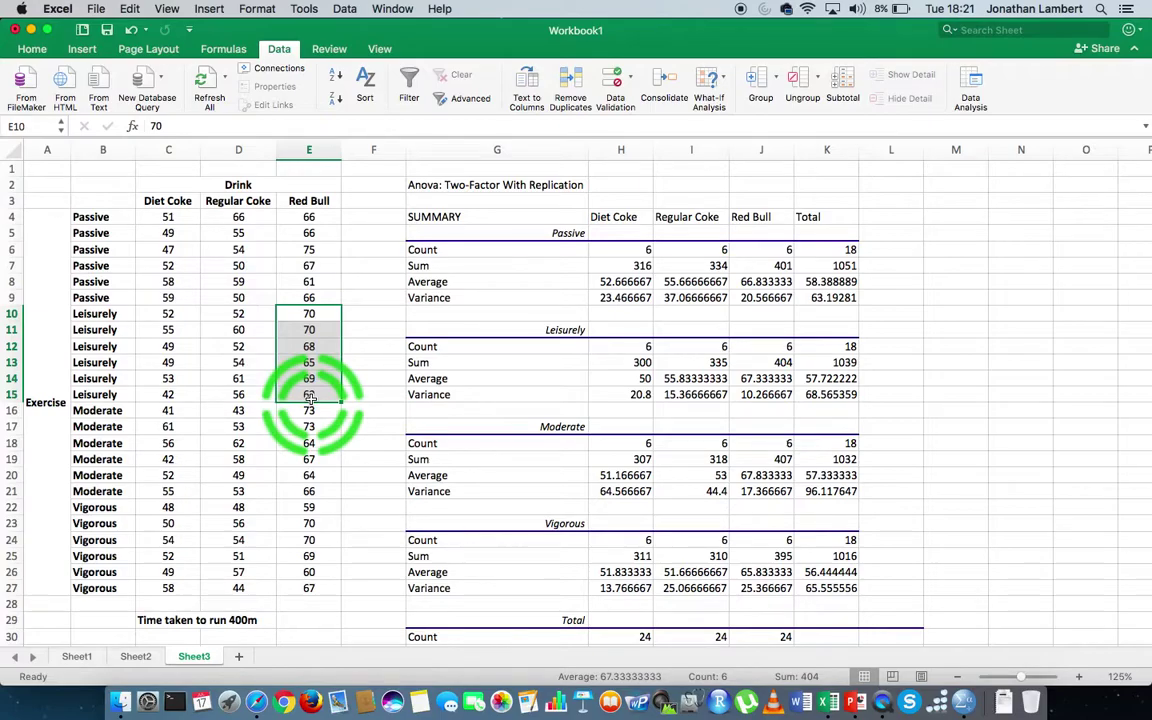
scroll(310, 398, "down", 5)
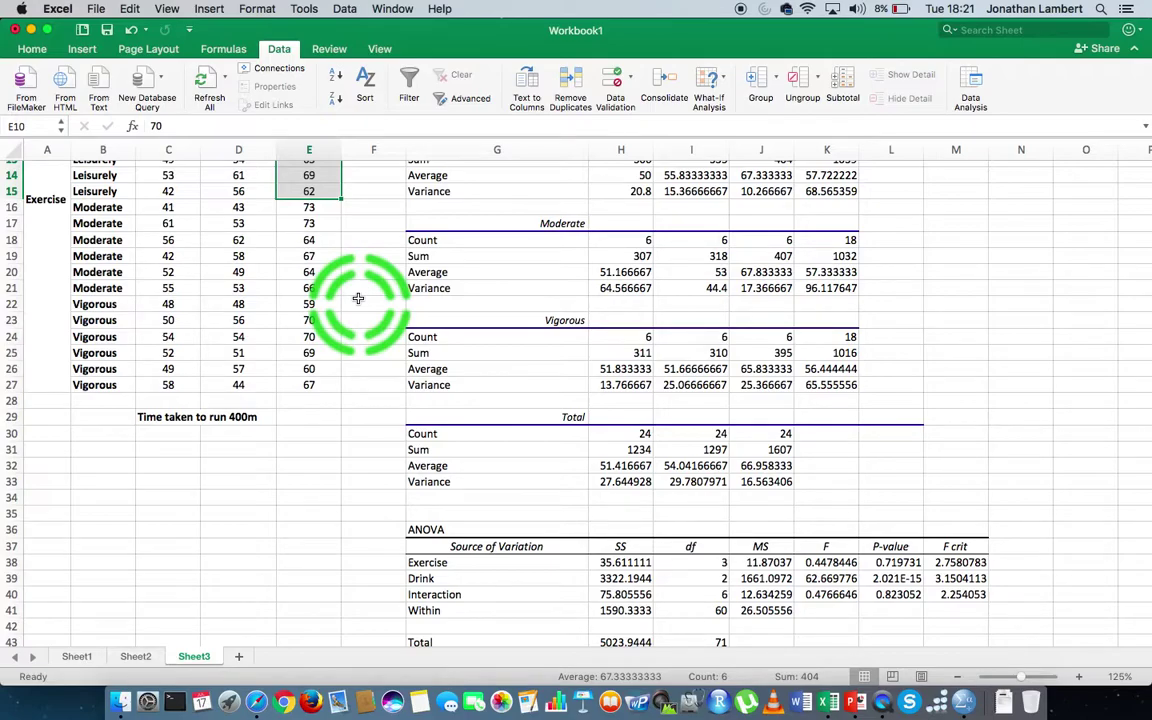
scroll(358, 298, "up", 5)
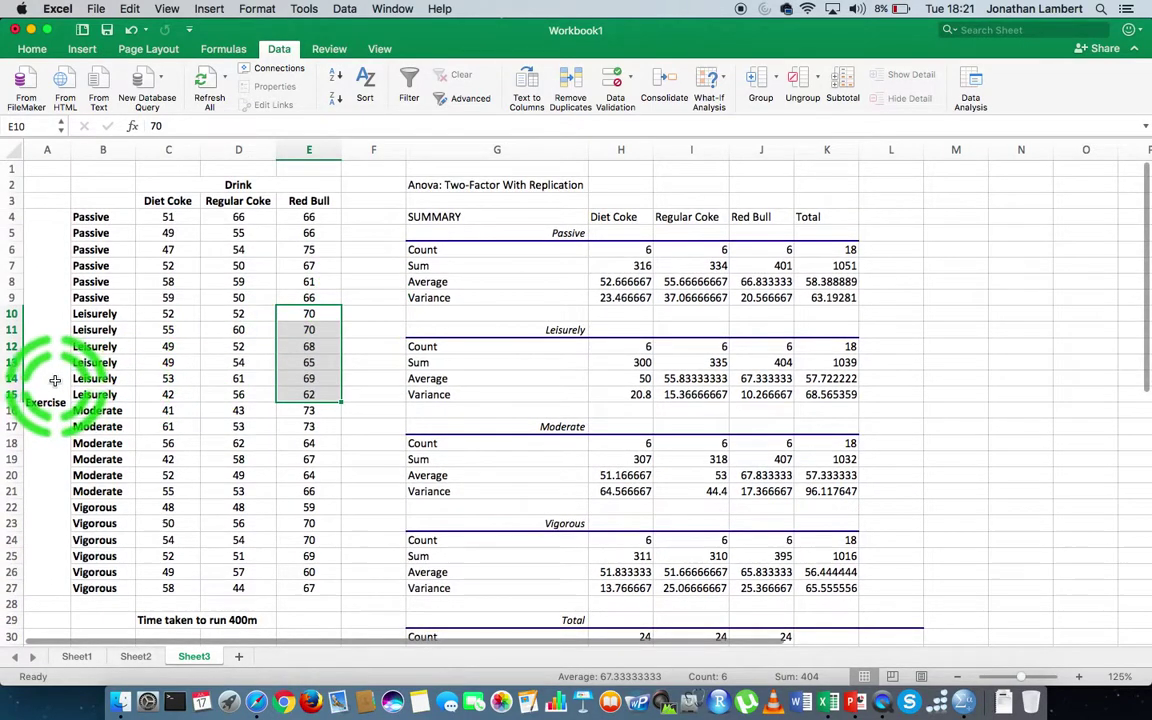
left_click(55, 380)
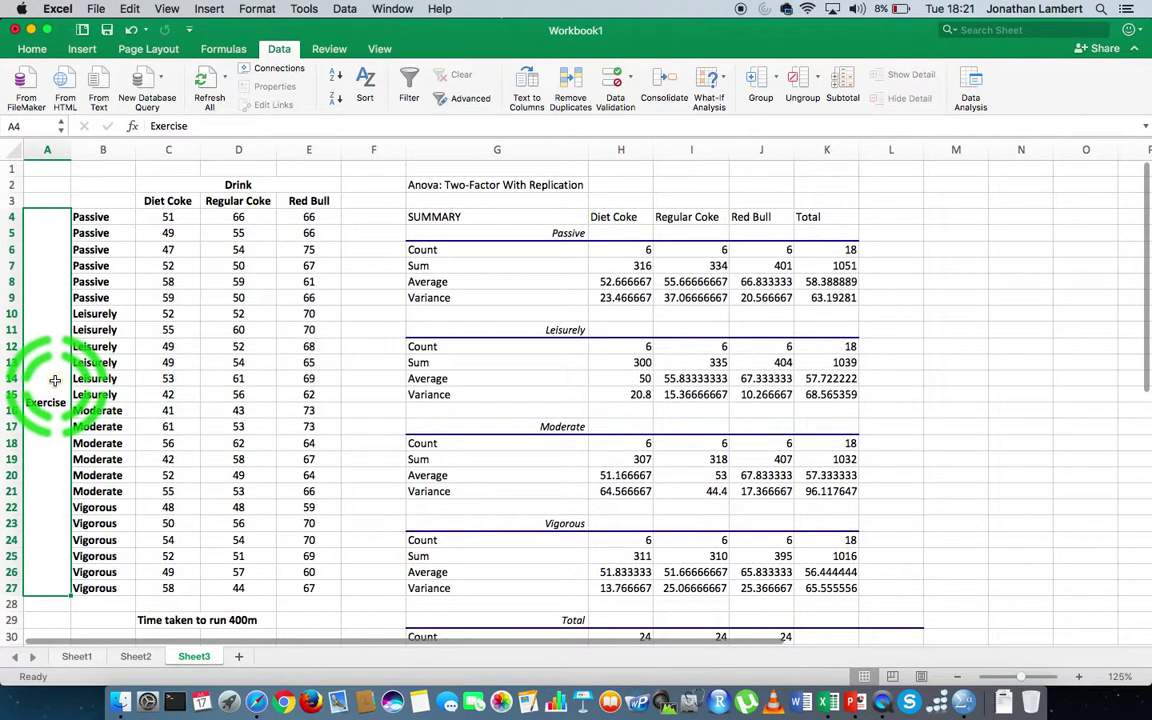
left_click(248, 188)
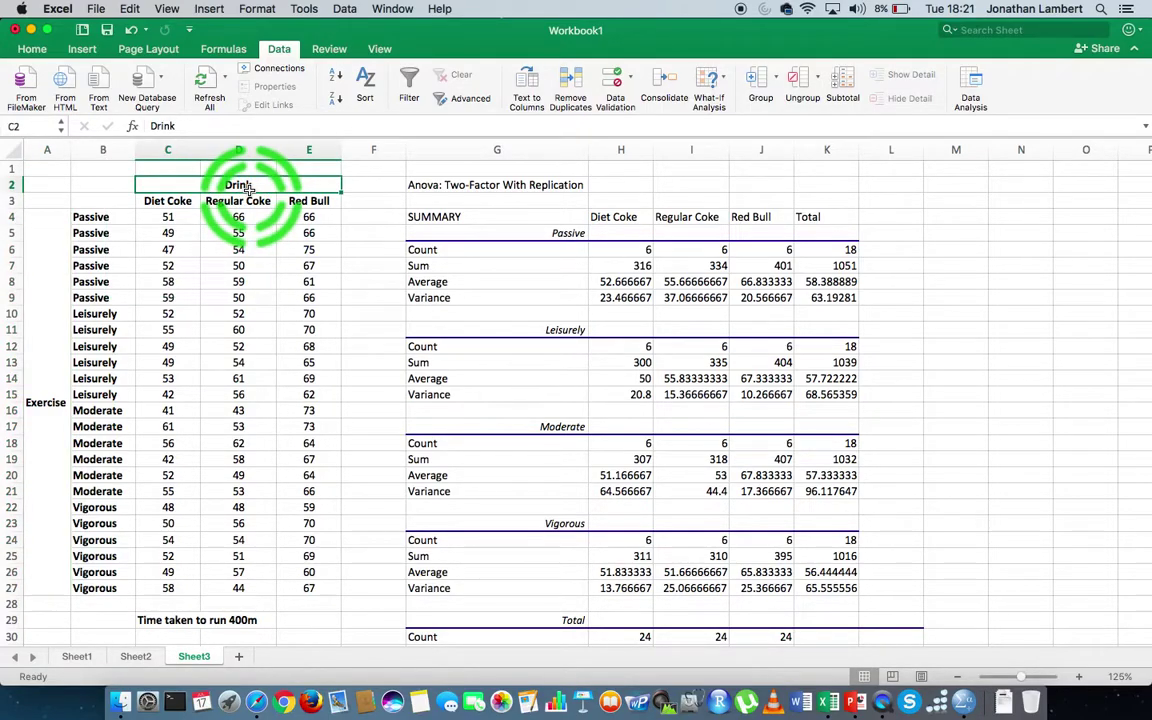
scroll(413, 370, "down", 5)
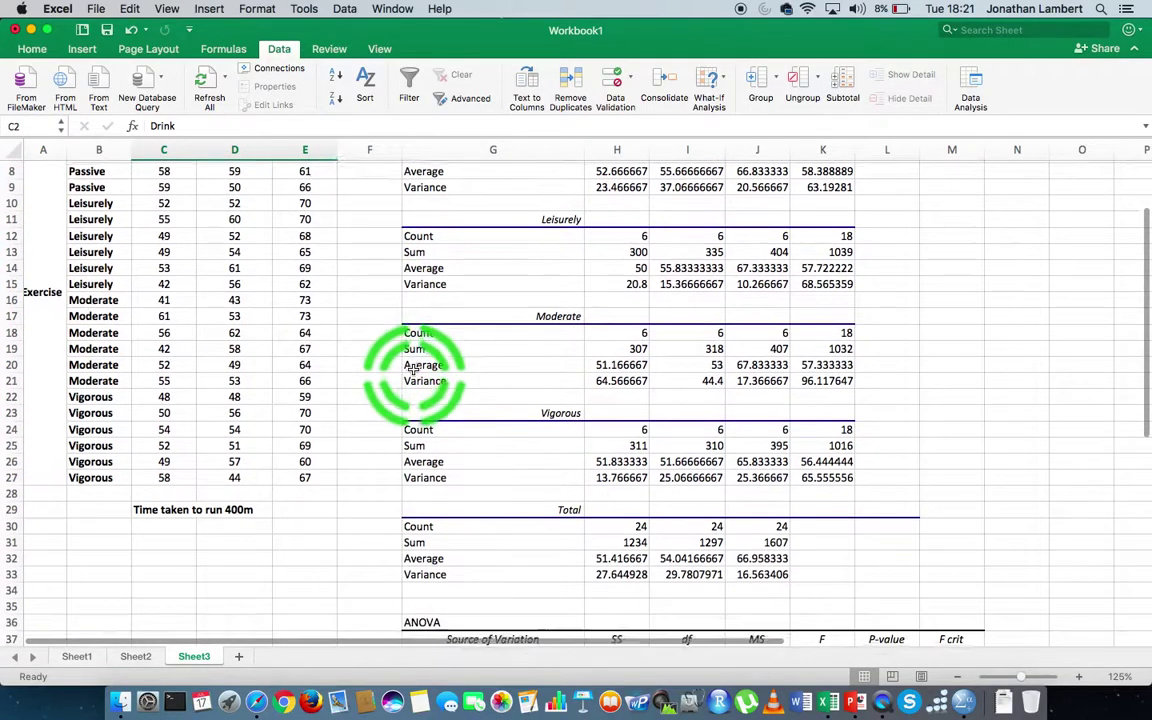
scroll(413, 370, "down", 2)
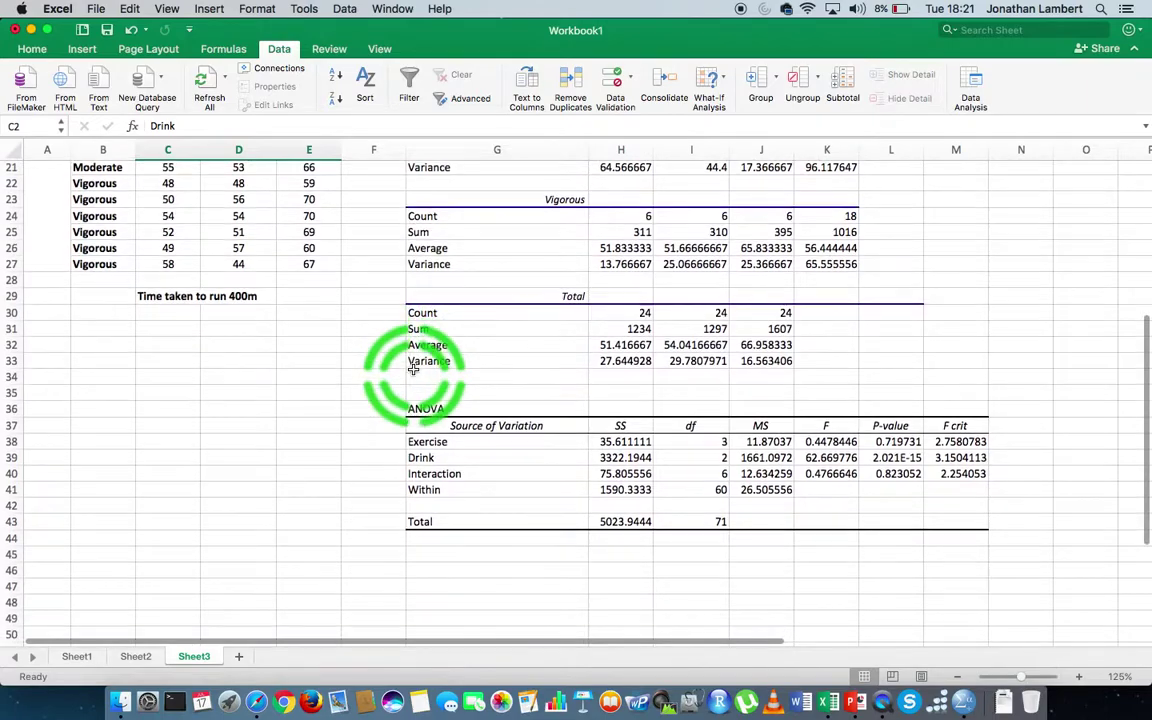
left_click(435, 474)
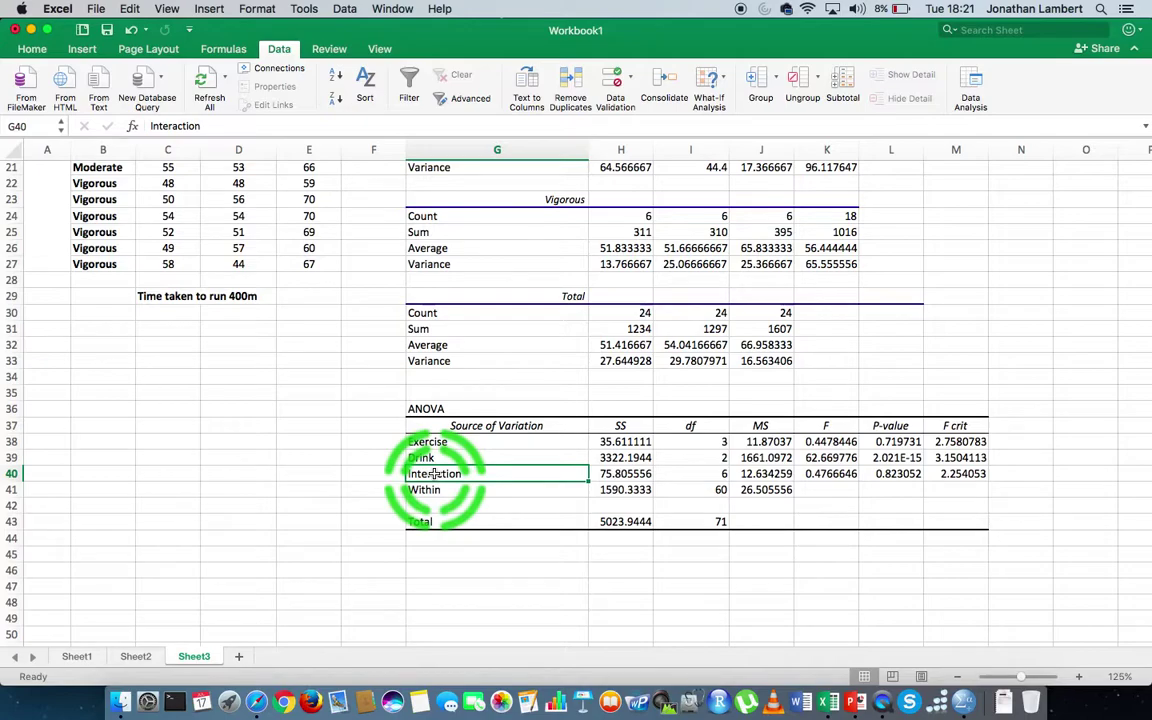
left_click_drag(435, 474, 895, 474)
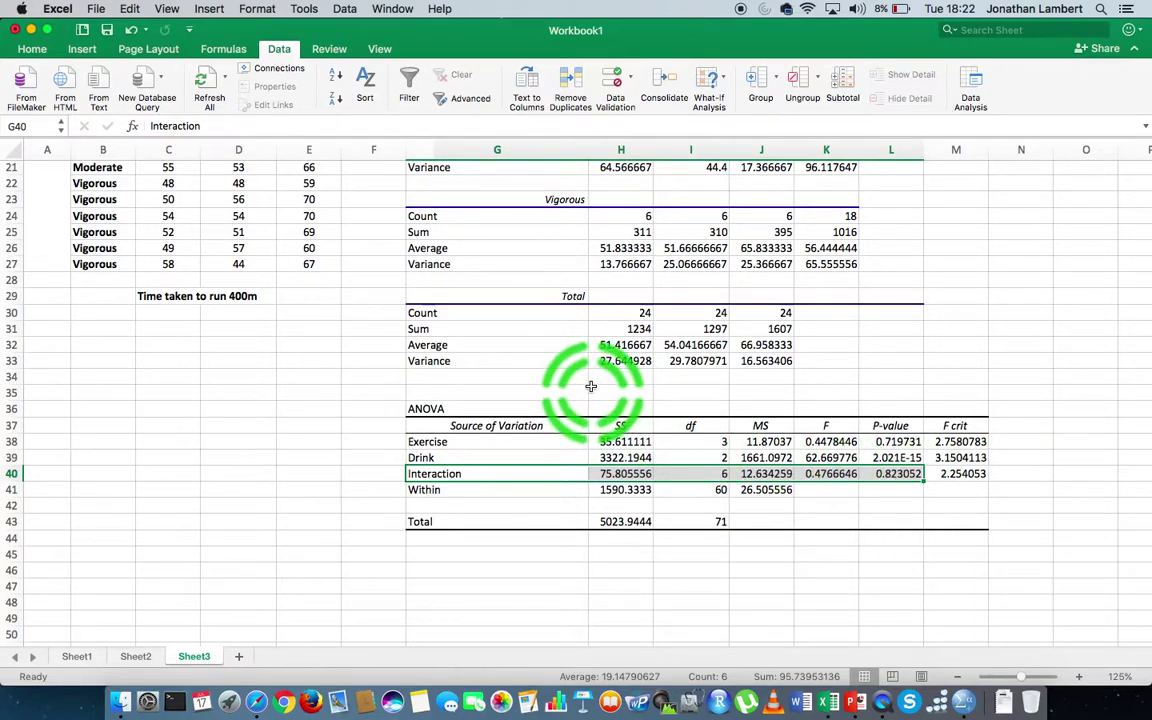
scroll(591, 386, "up", 6)
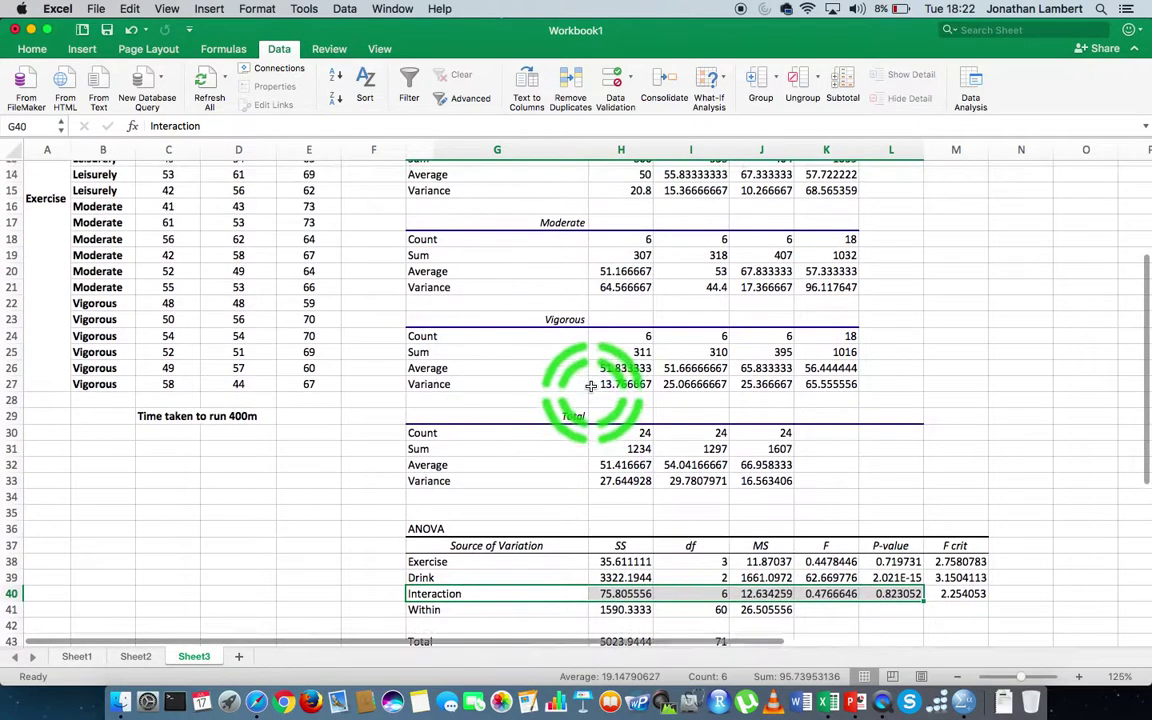
scroll(591, 386, "up", 2)
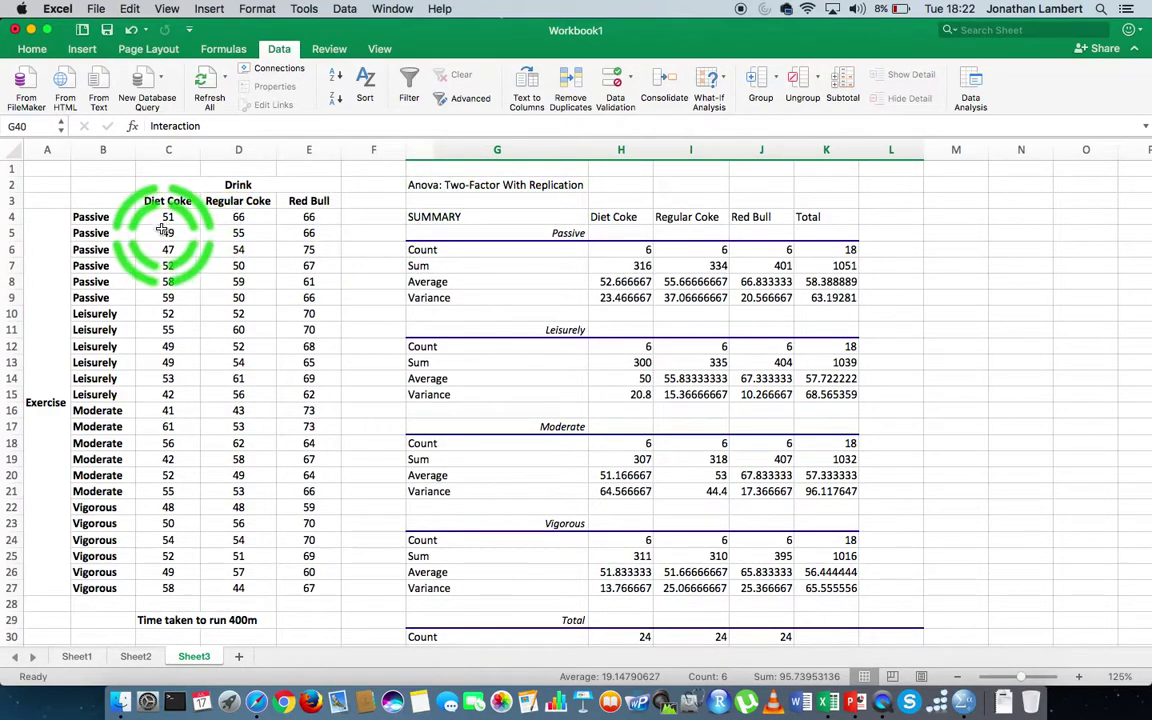
left_click_drag(168, 218, 171, 297)
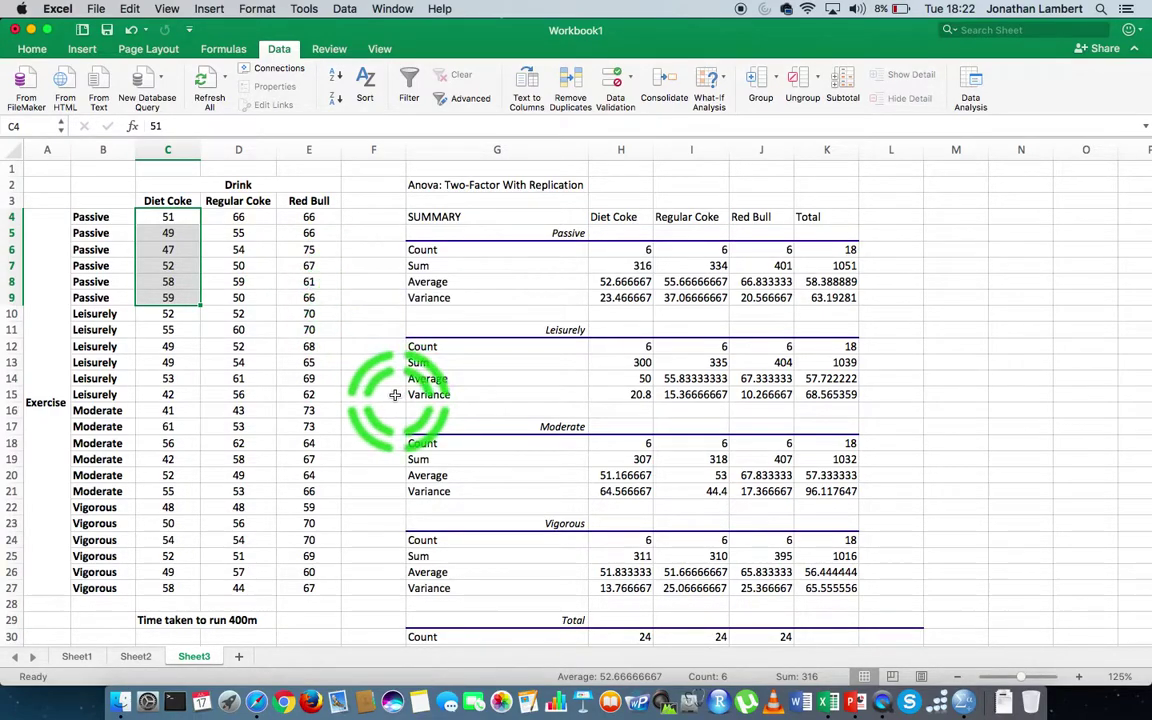
scroll(391, 395, "down", 8)
scroll(391, 395, "down", 1)
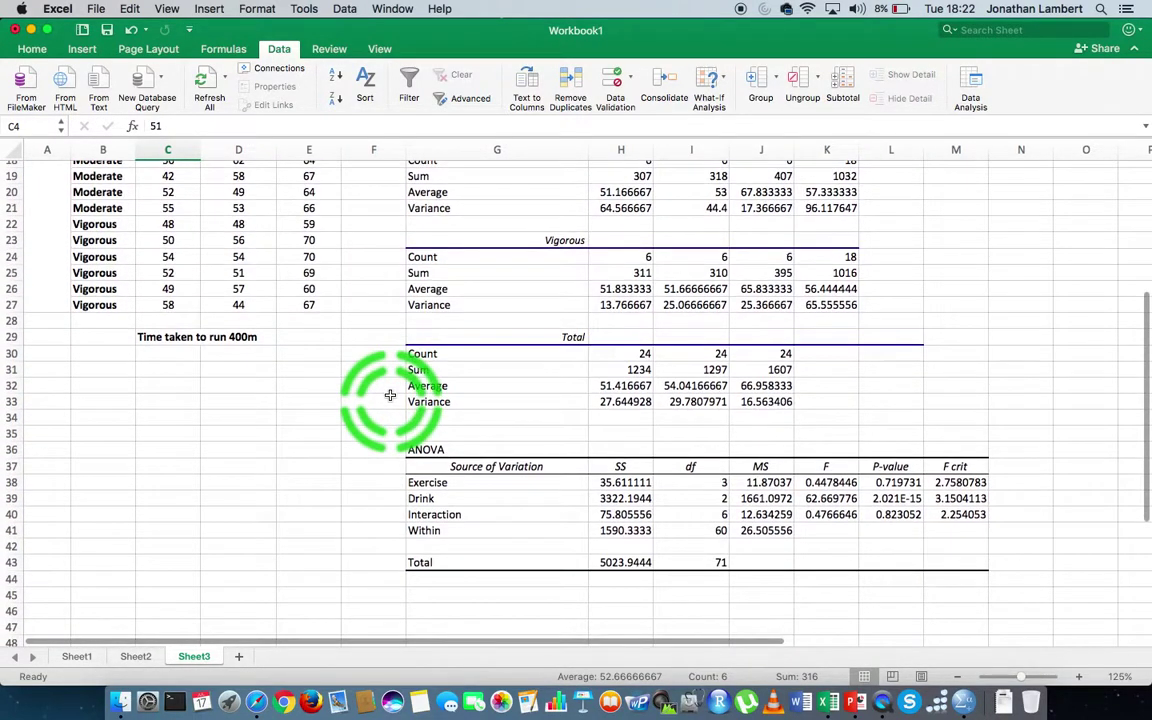
left_click(428, 486)
key("shift+Right")
key("shift+Right")
key("shift+Right")
key("shift+Right")
key("shift+Right")
key("shift+Right")
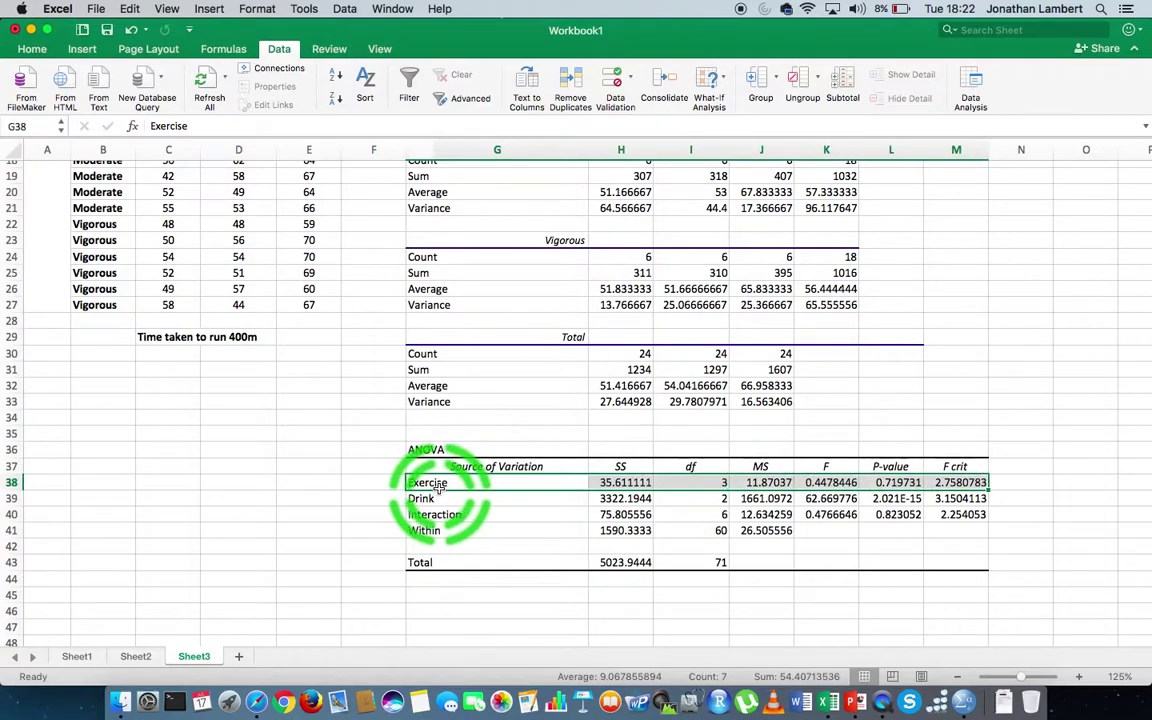
left_click(432, 498)
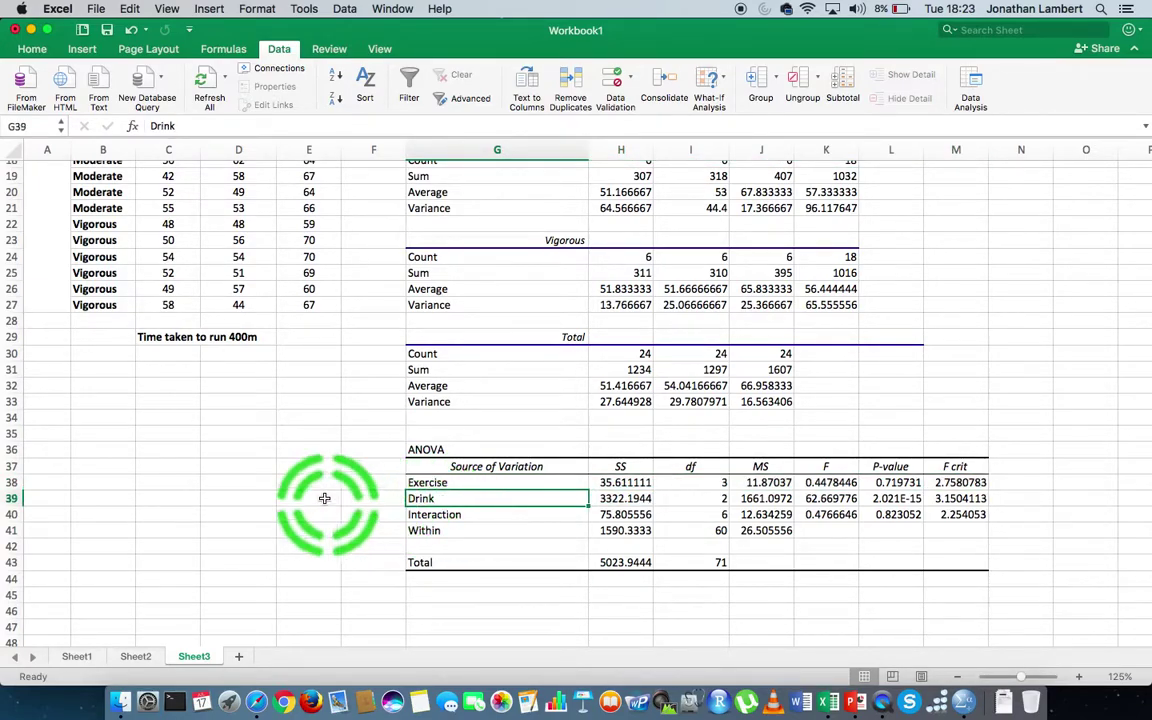
key("shift+Right")
key("shift+Right")
key("shift+Right")
key("shift+Right")
key("shift+Right")
key("shift+Right")
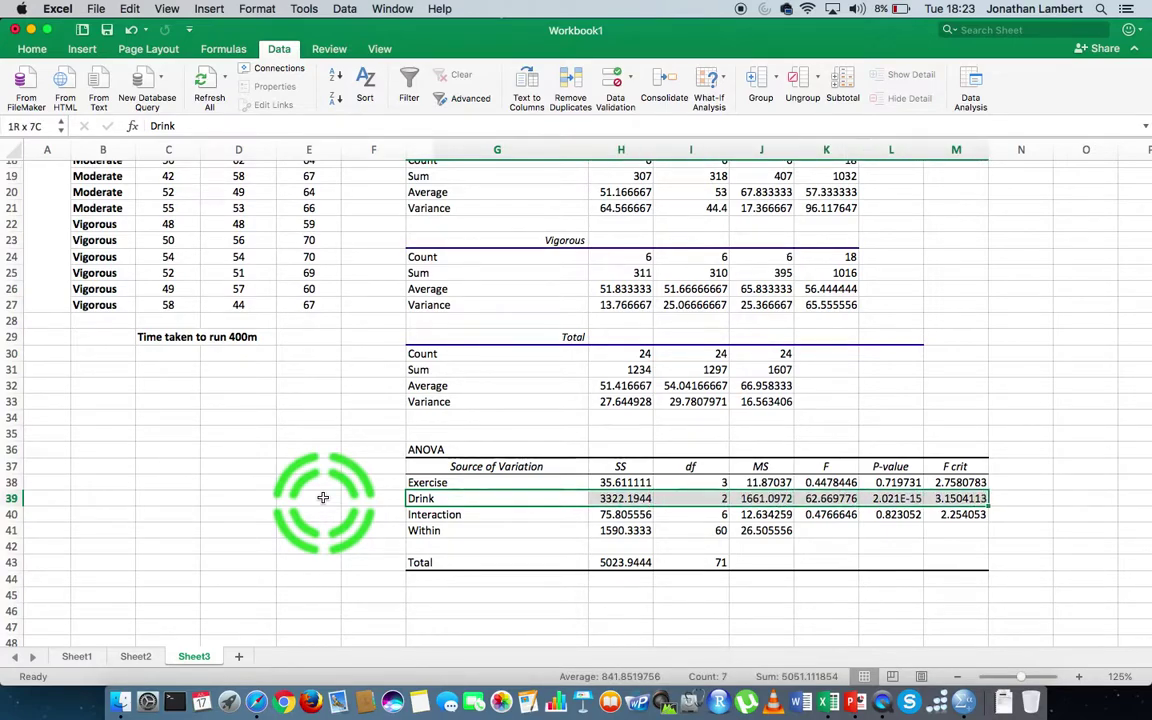
left_click(420, 515)
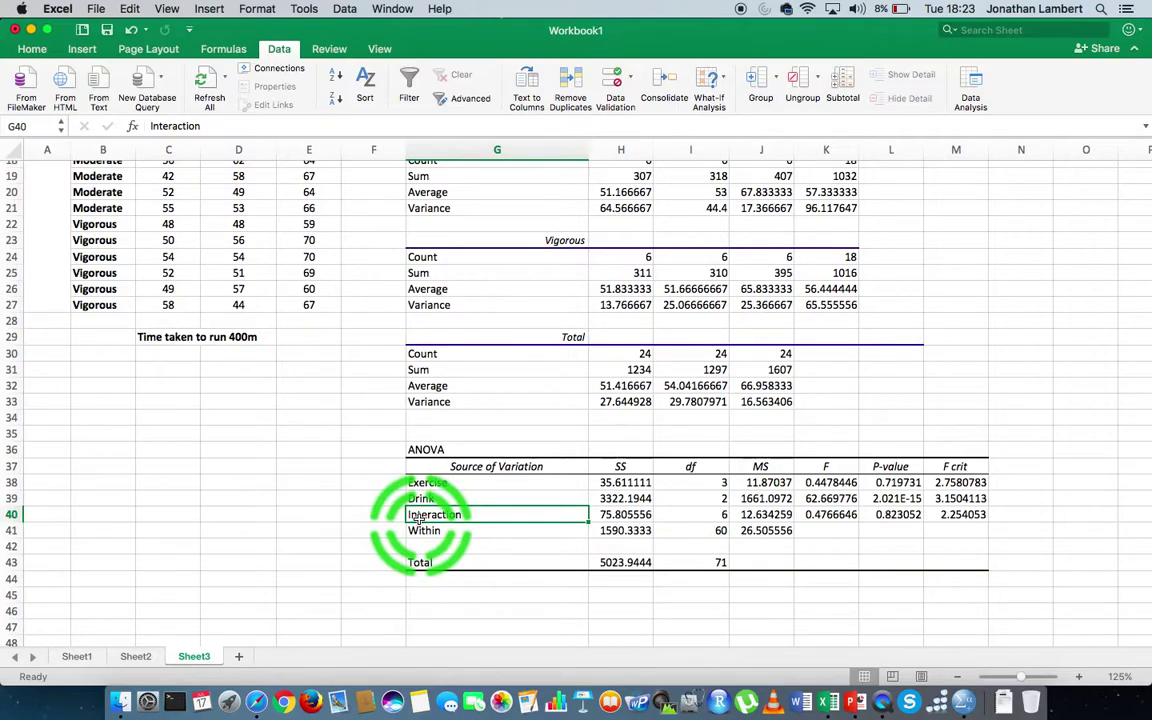
key("shift+Right")
key("shift+Right")
key("shift+Right")
key("shift+Right")
key("shift+Right")
key("shift+Right")
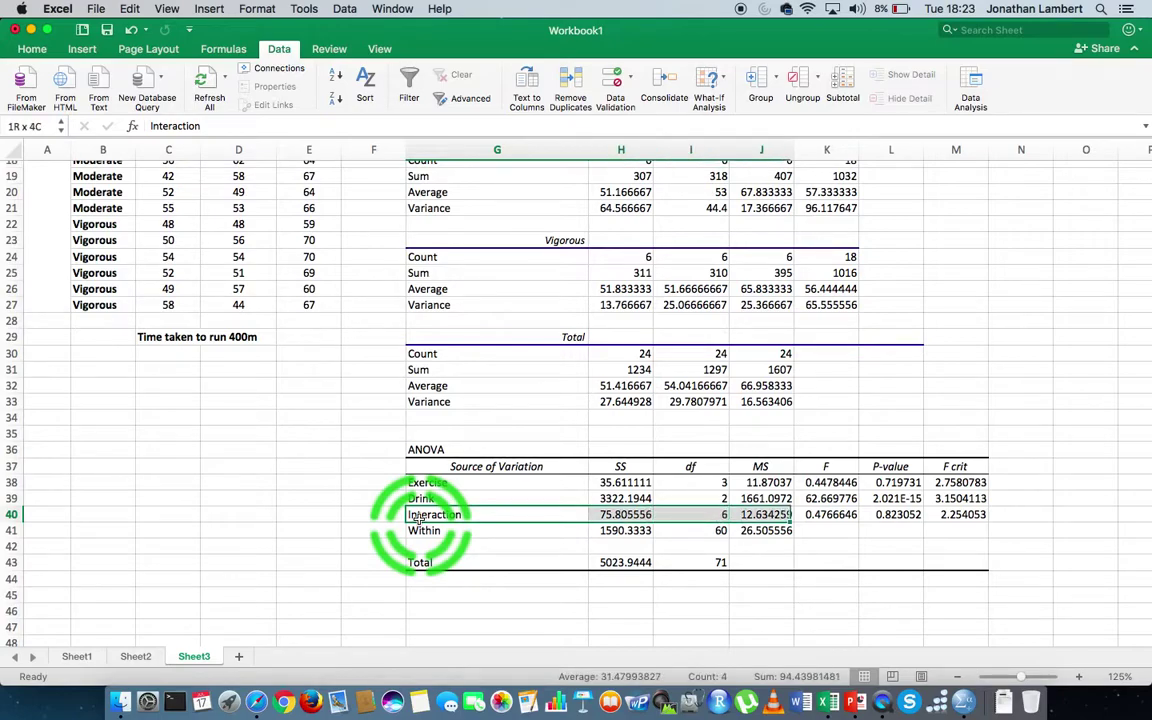